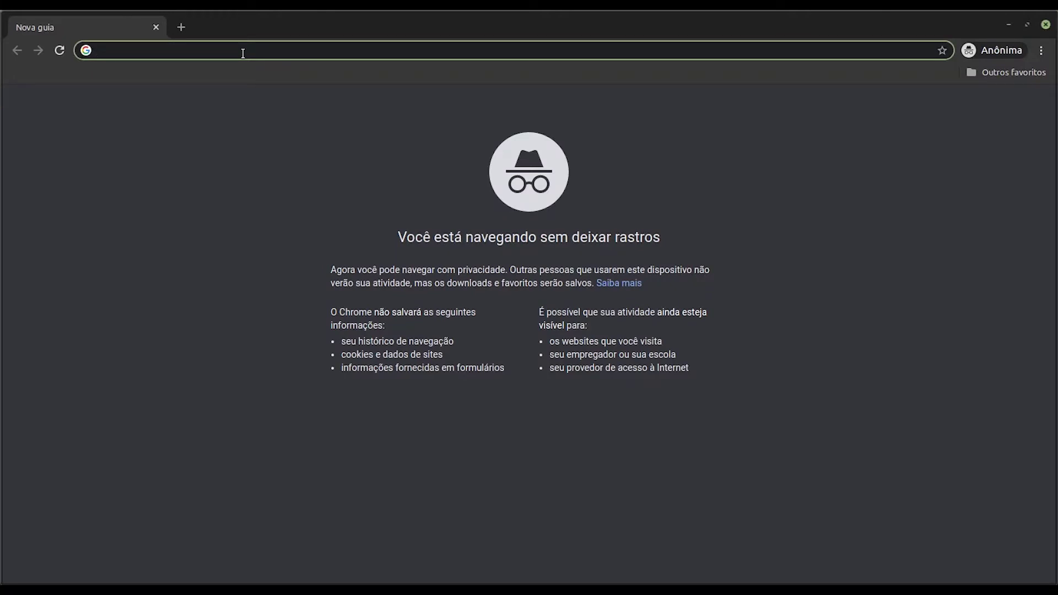
Step: Open openstreetmap.org and explore the street map around central Fortaleza
{"action": "type", "text": "opens"}
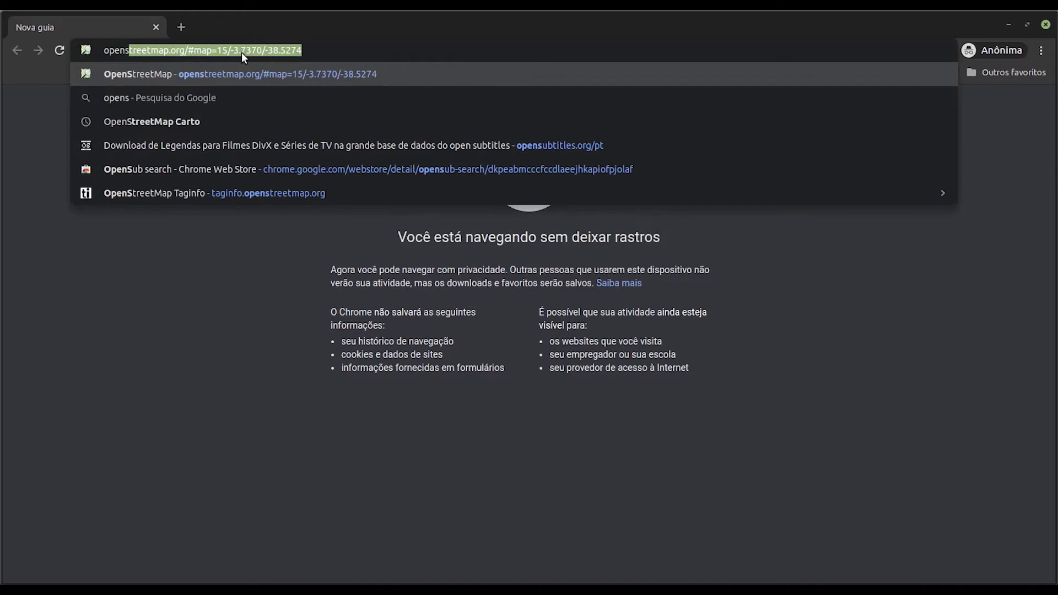
{"action": "key", "text": "Return"}
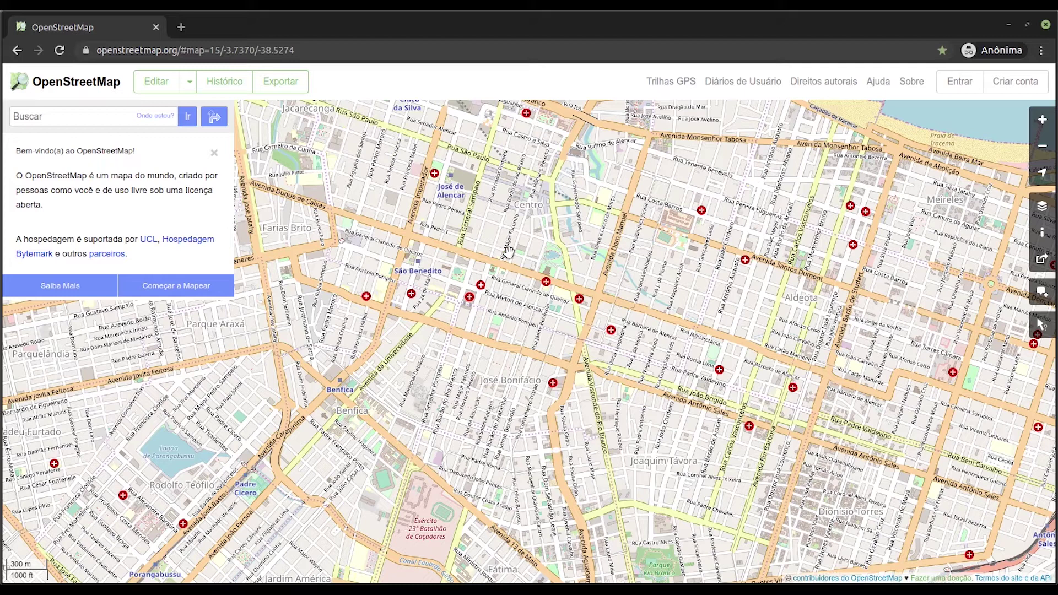
{"action": "left_click_drag", "start_coordinate": [742, 289], "coordinate": [505, 227]}
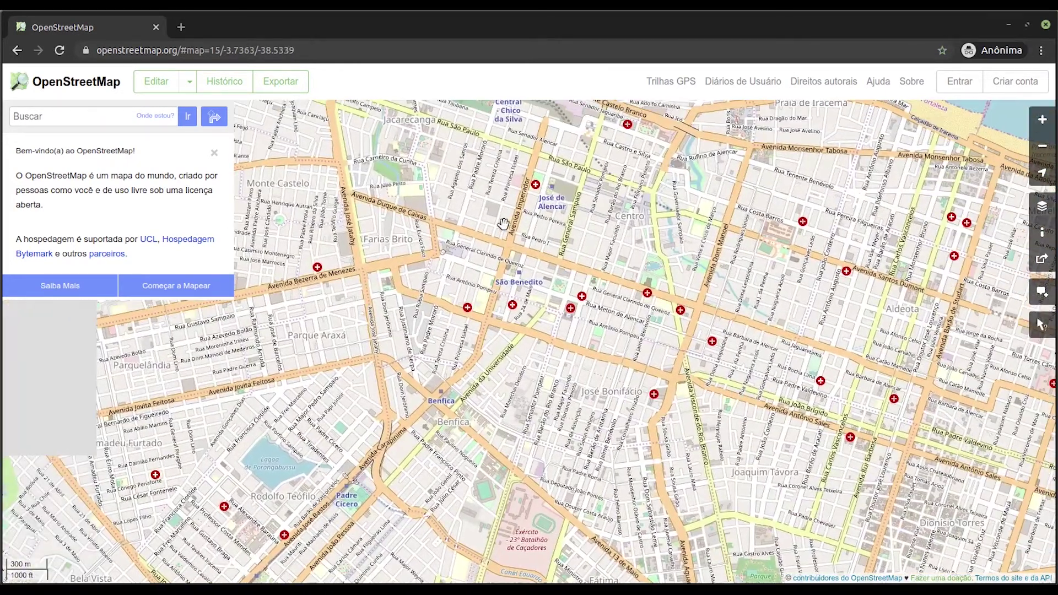
{"action": "scroll", "coordinate": [540, 309], "scroll_direction": "down", "scroll_amount": 2}
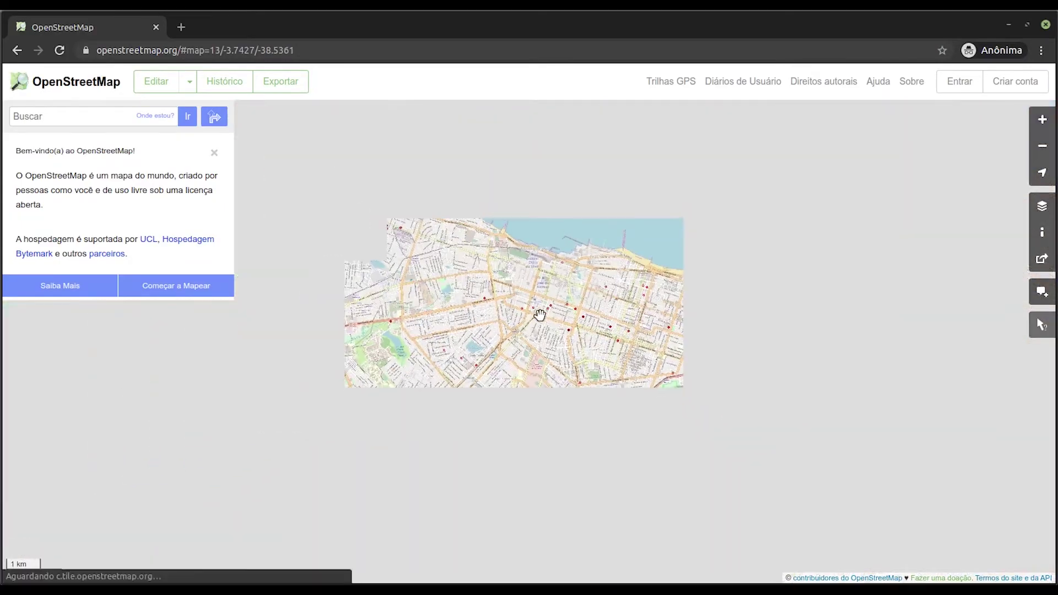
{"action": "scroll", "coordinate": [540, 309], "scroll_direction": "up", "scroll_amount": 2}
{"action": "scroll", "coordinate": [538, 320], "scroll_direction": "down", "scroll_amount": 1}
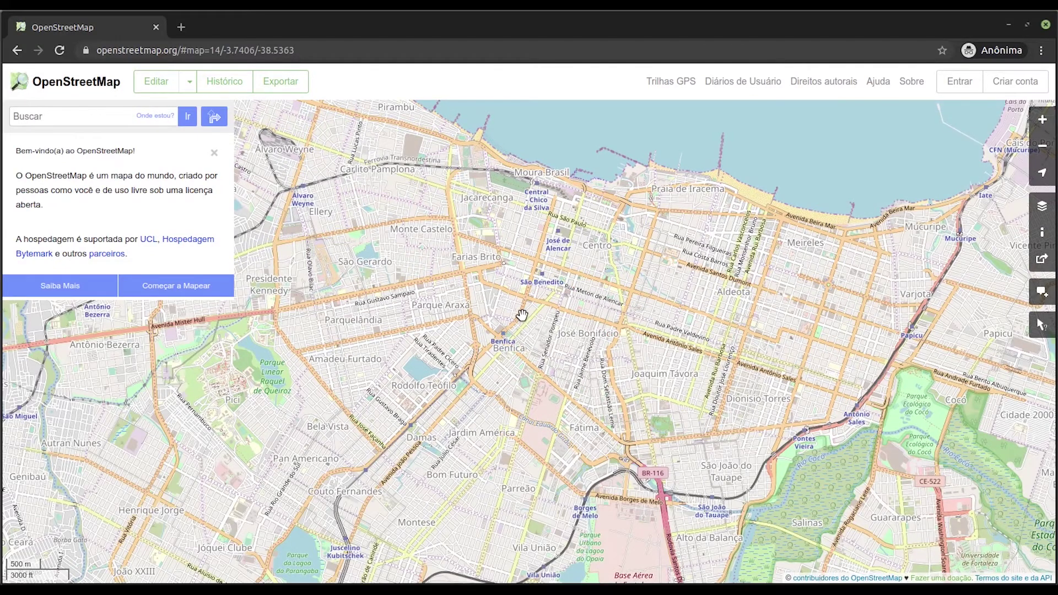
{"action": "scroll", "coordinate": [723, 322], "scroll_direction": "up", "scroll_amount": 1}
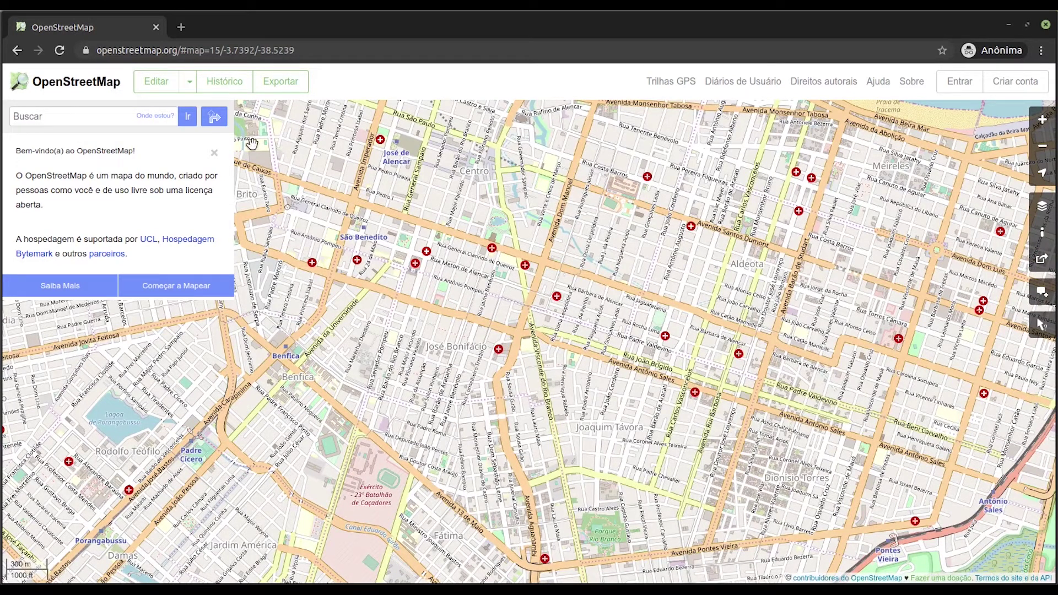
Step: Open the map editor, sign in with the saved e-mail and account password, and choose to edit right away
{"action": "left_click", "coordinate": [161, 87]}
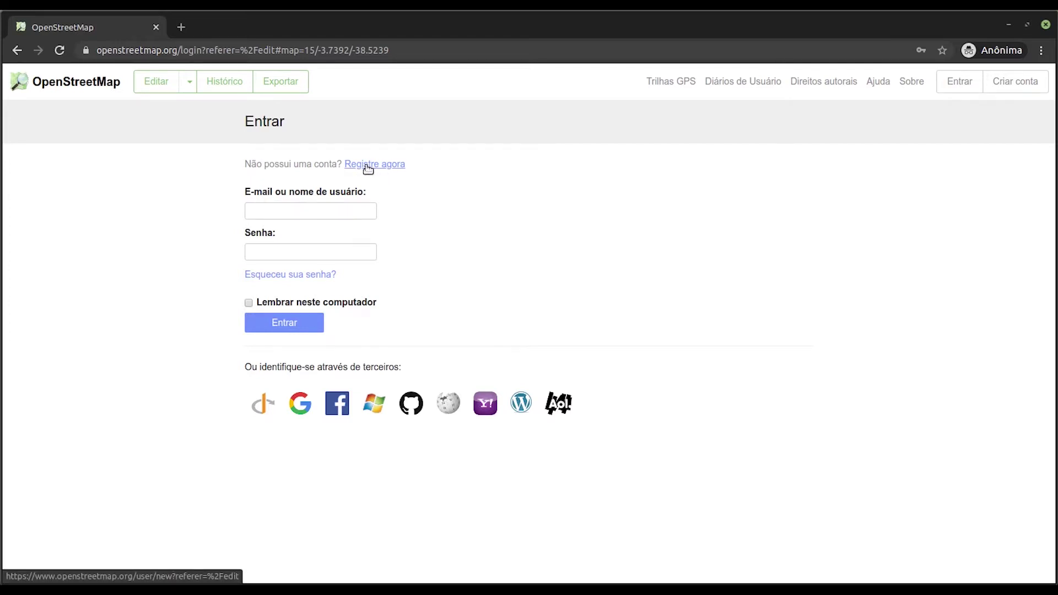
{"action": "left_click", "coordinate": [290, 213]}
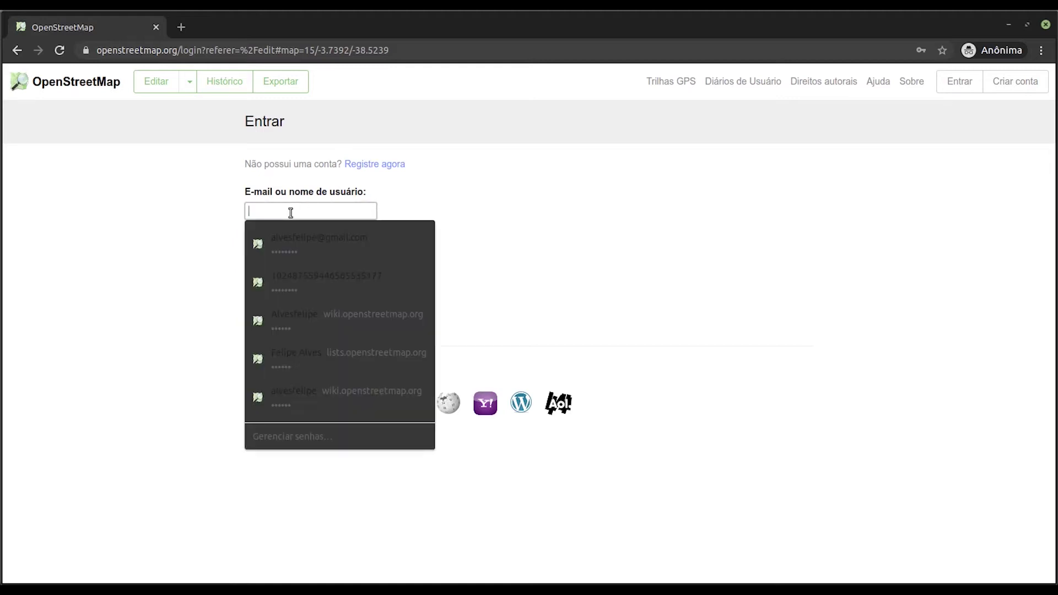
{"action": "left_click", "coordinate": [291, 249]}
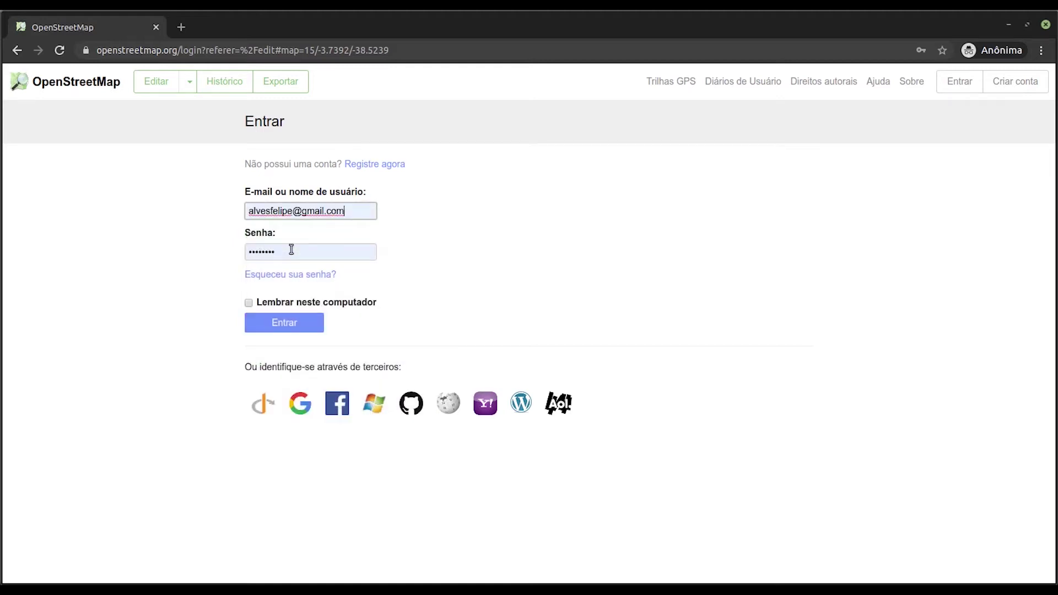
{"action": "left_click", "coordinate": [290, 323]}
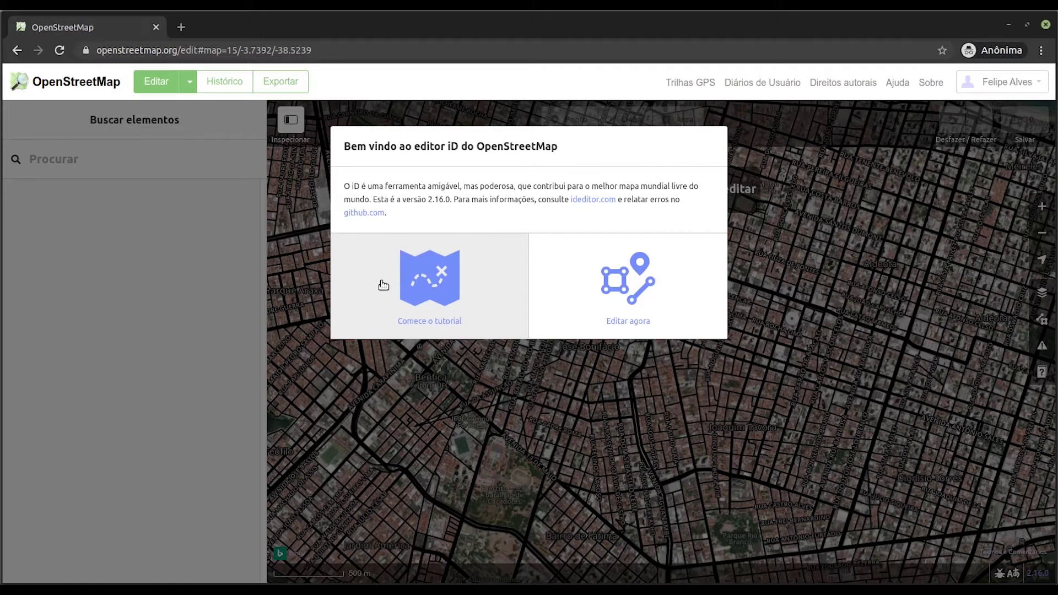
{"action": "left_click", "coordinate": [634, 290]}
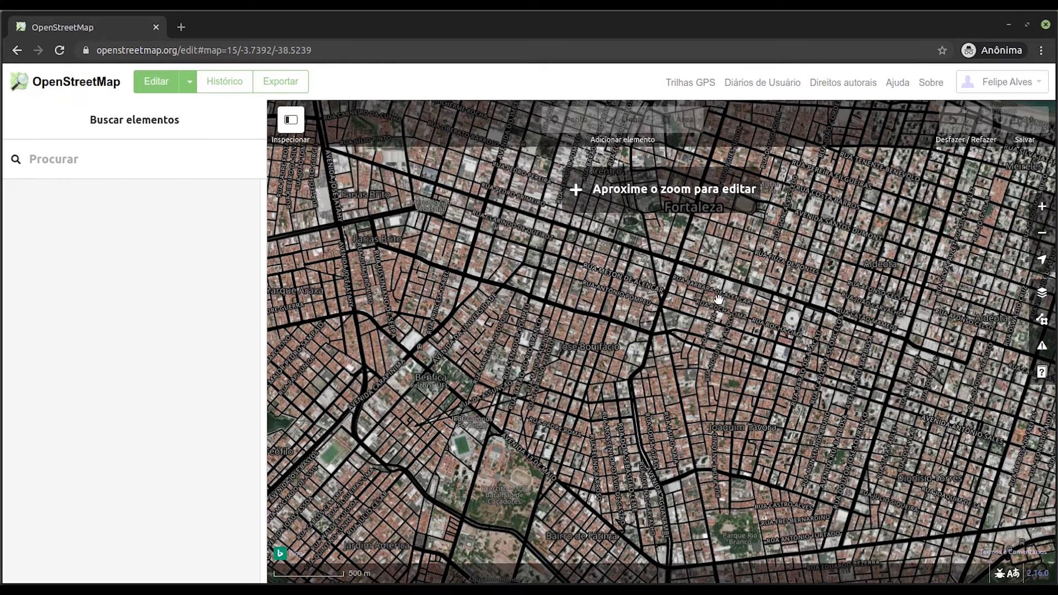
Step: Select the residential street Rua Bárbara de Alencar for editing at an editable map scale
{"action": "scroll", "coordinate": [717, 301], "scroll_direction": "up", "scroll_amount": 1}
{"action": "scroll", "coordinate": [755, 312], "scroll_direction": "up", "scroll_amount": 2}
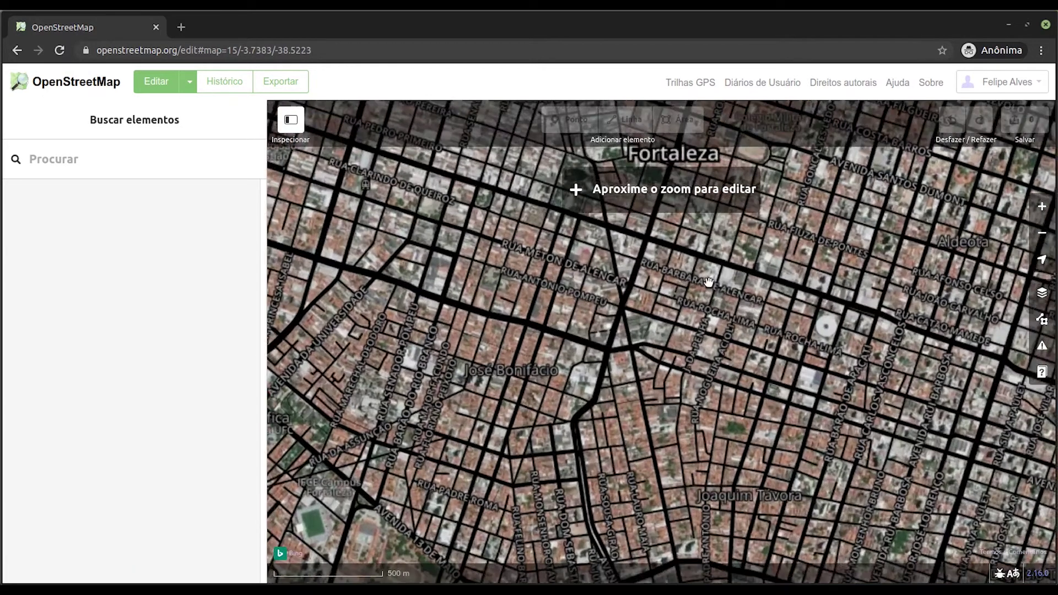
{"action": "scroll", "coordinate": [711, 282], "scroll_direction": "up", "scroll_amount": 2}
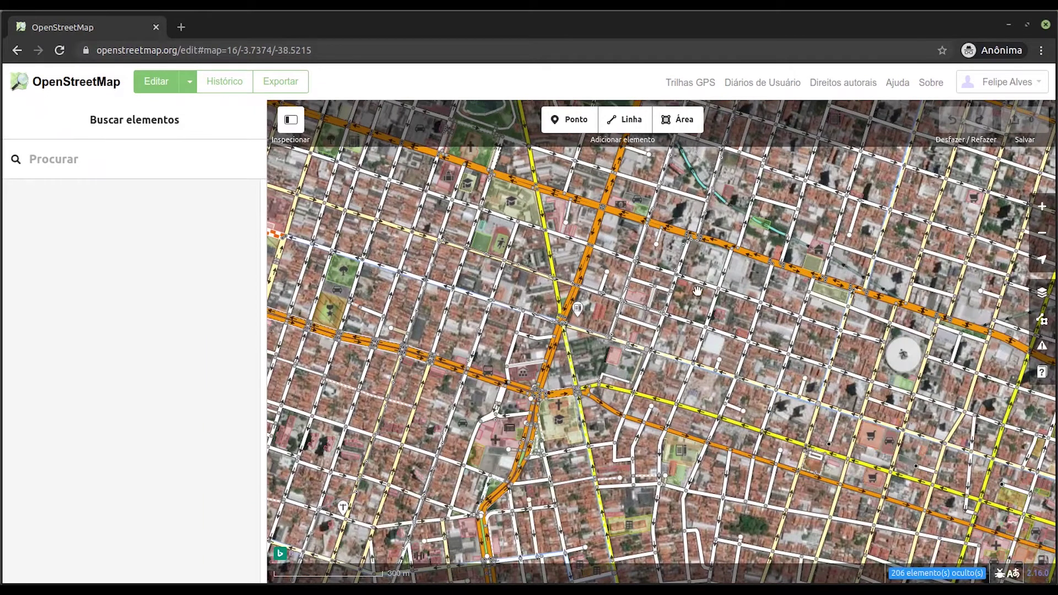
{"action": "left_click_drag", "start_coordinate": [688, 335], "coordinate": [682, 378]}
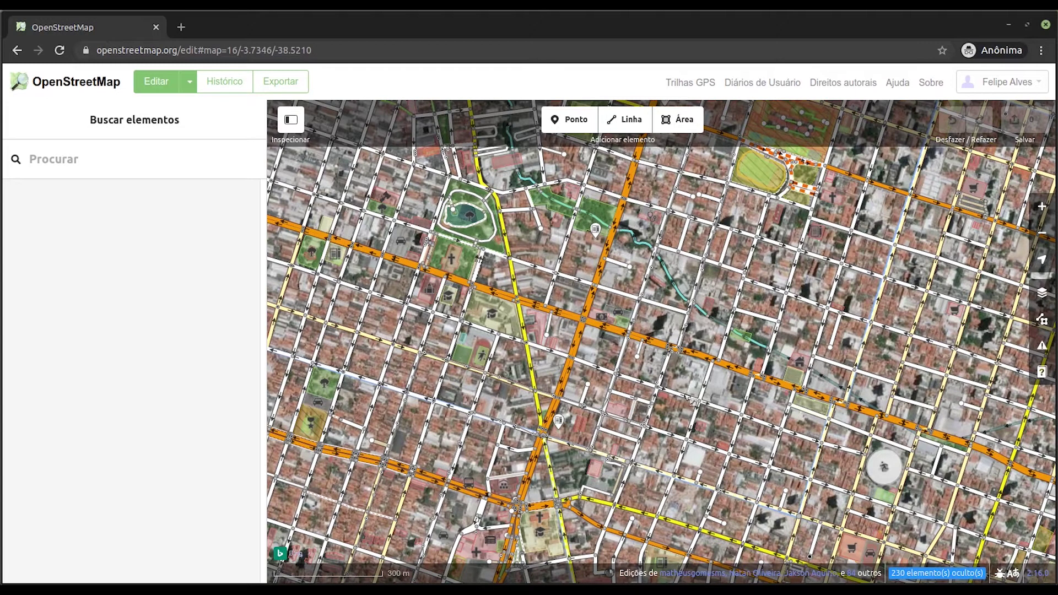
{"action": "left_click", "coordinate": [685, 398]}
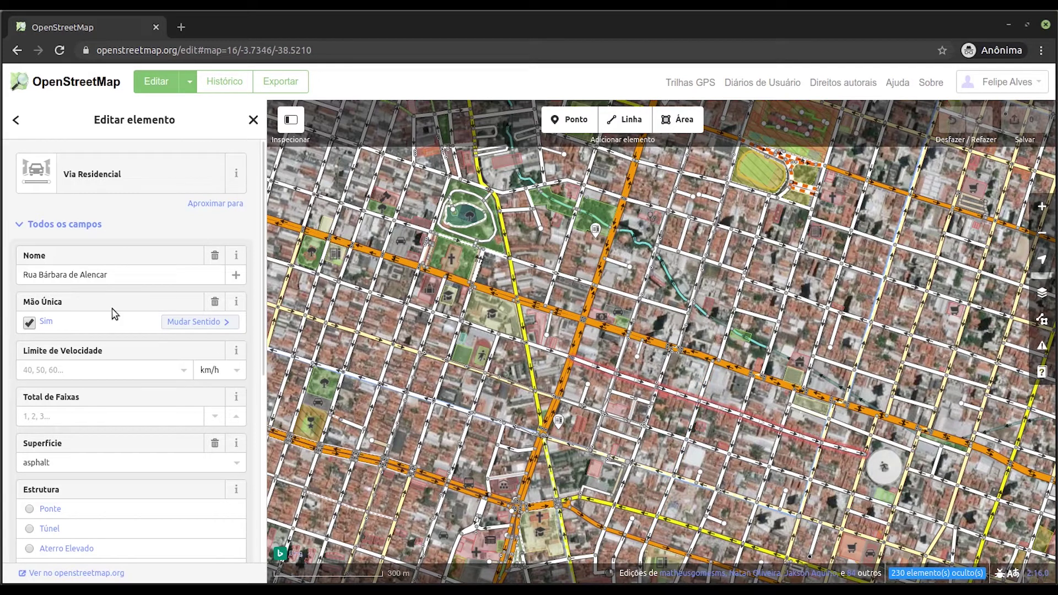
Step: Add the Ciclofaixas field to Rua Bárbara de Alencar with Lado direito set to lane, and display all of the street's tags
{"action": "scroll", "coordinate": [122, 337], "scroll_direction": "down", "scroll_amount": 1}
{"action": "scroll", "coordinate": [123, 338], "scroll_direction": "down", "scroll_amount": 4}
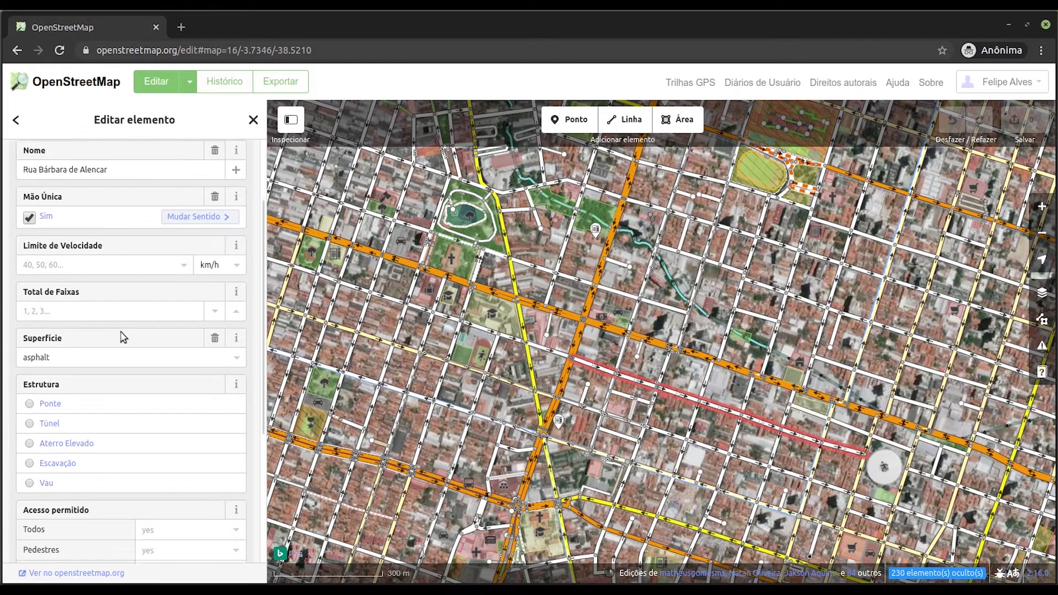
{"action": "scroll", "coordinate": [122, 337], "scroll_direction": "down", "scroll_amount": 2}
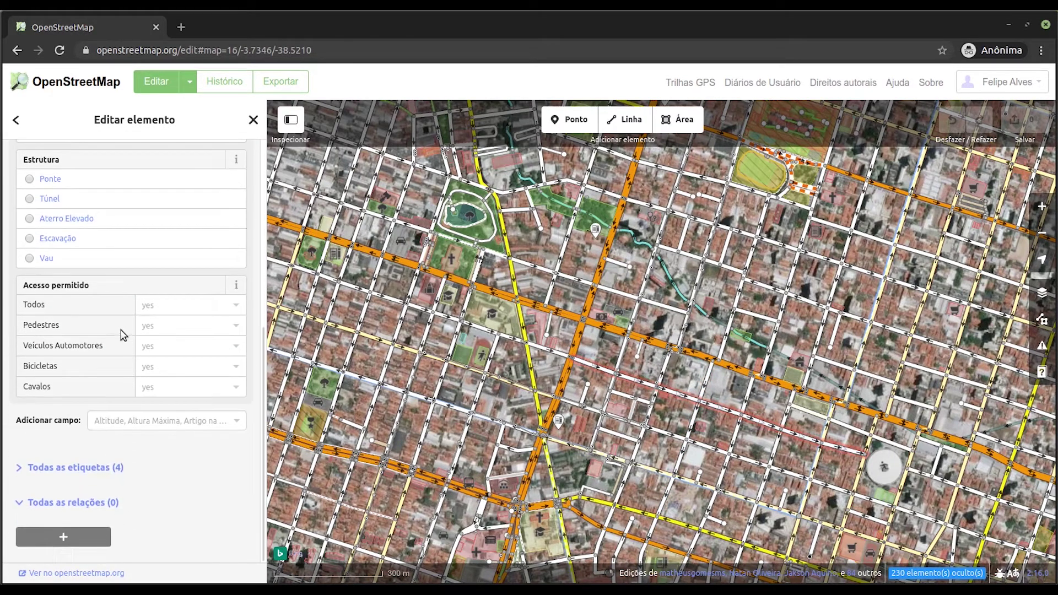
{"action": "left_click", "coordinate": [111, 421]}
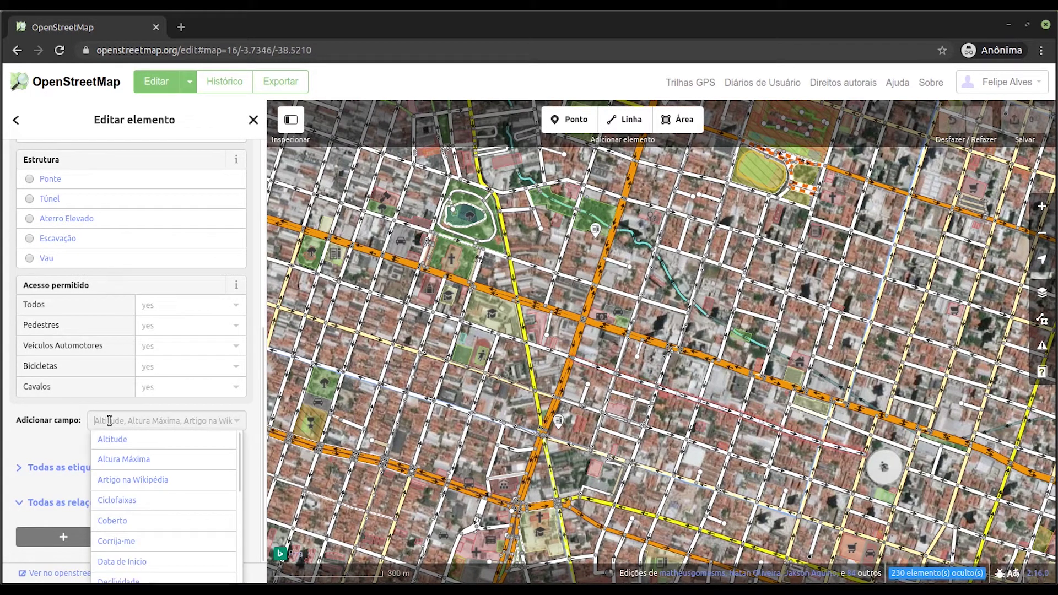
{"action": "left_click", "coordinate": [135, 499]}
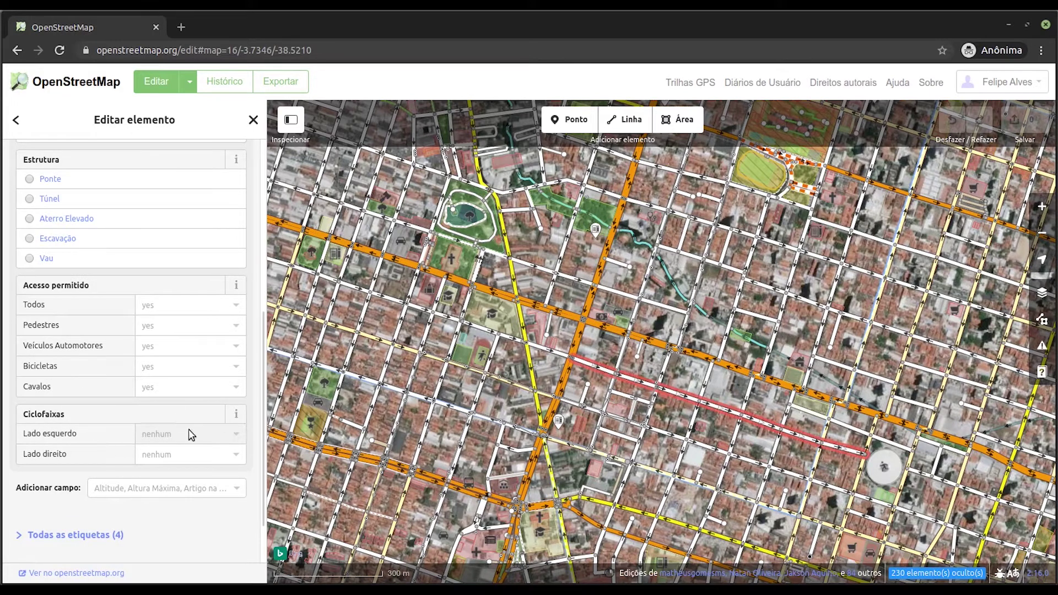
{"action": "left_click", "coordinate": [165, 435]}
{"action": "left_click", "coordinate": [170, 456]}
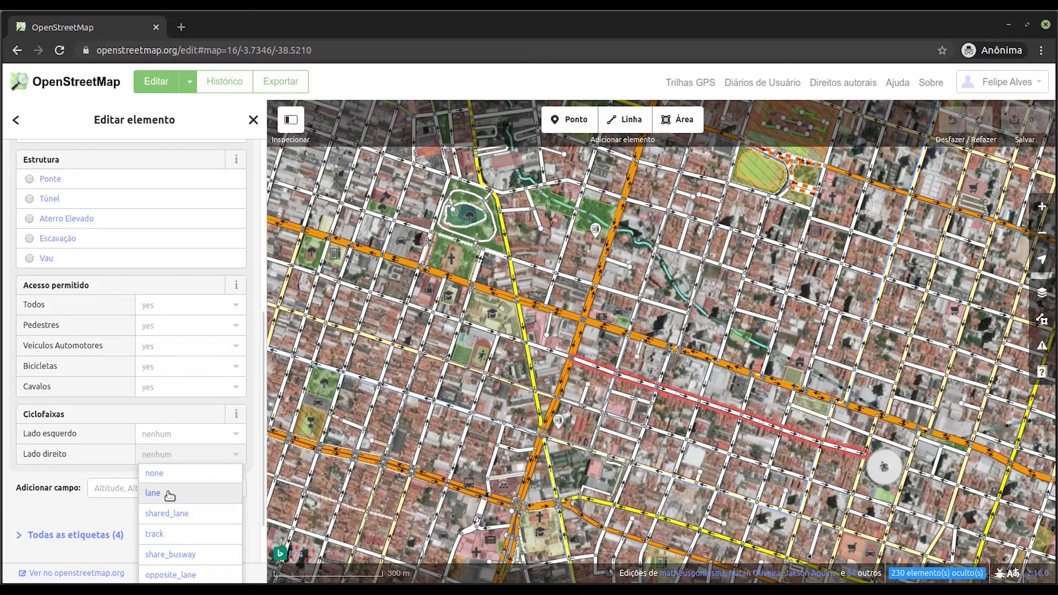
{"action": "left_click", "coordinate": [168, 494]}
{"action": "scroll", "coordinate": [108, 373], "scroll_direction": "down", "scroll_amount": 3}
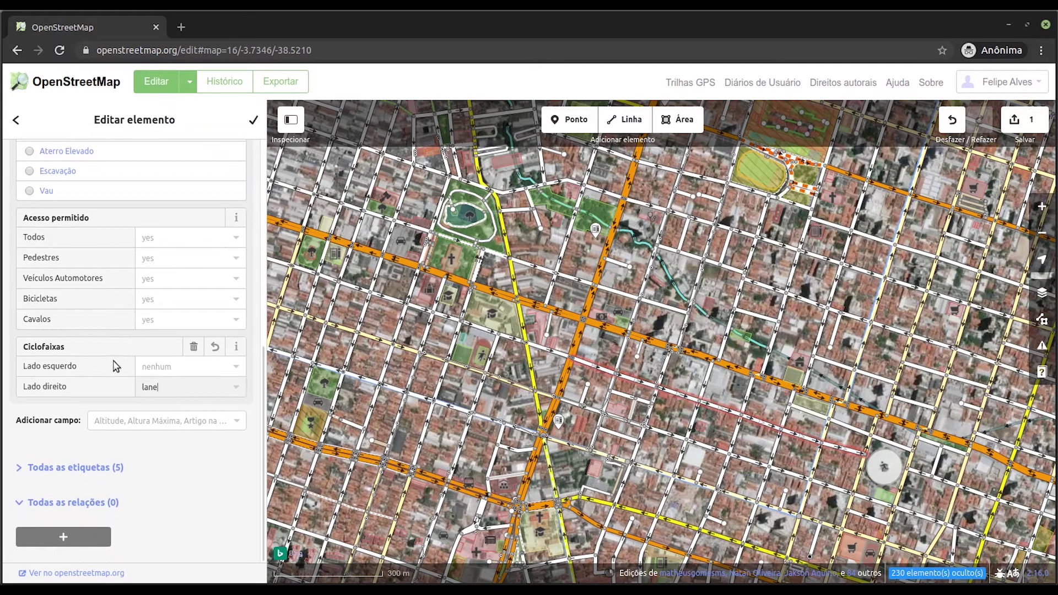
{"action": "left_click", "coordinate": [52, 469]}
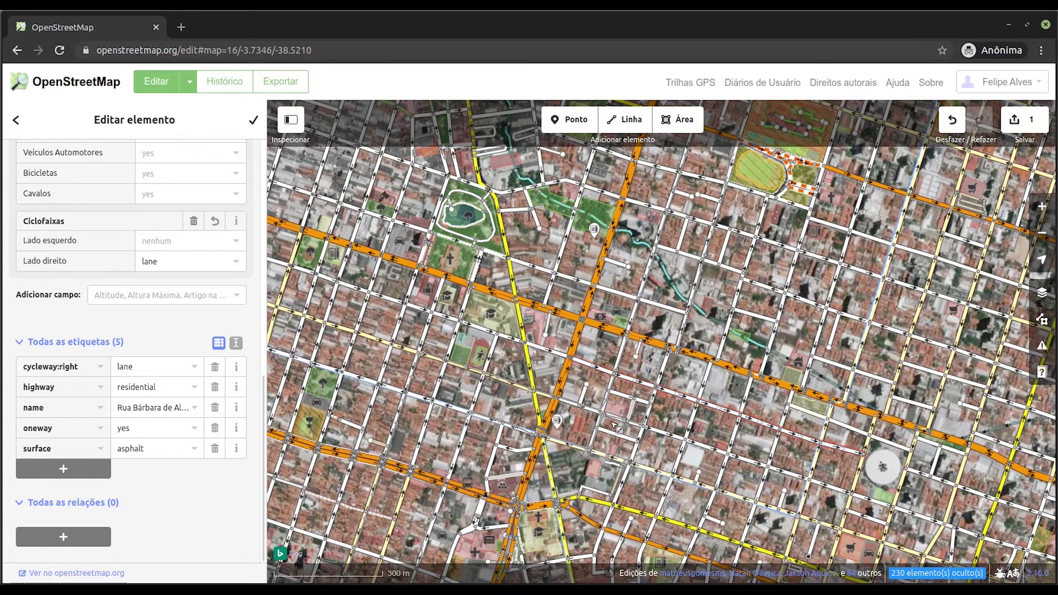
Step: Check the name and attributes of the street crossing the middle of Rua Bárbara de Alencar
{"action": "scroll", "coordinate": [609, 420], "scroll_direction": "right", "scroll_amount": 5}
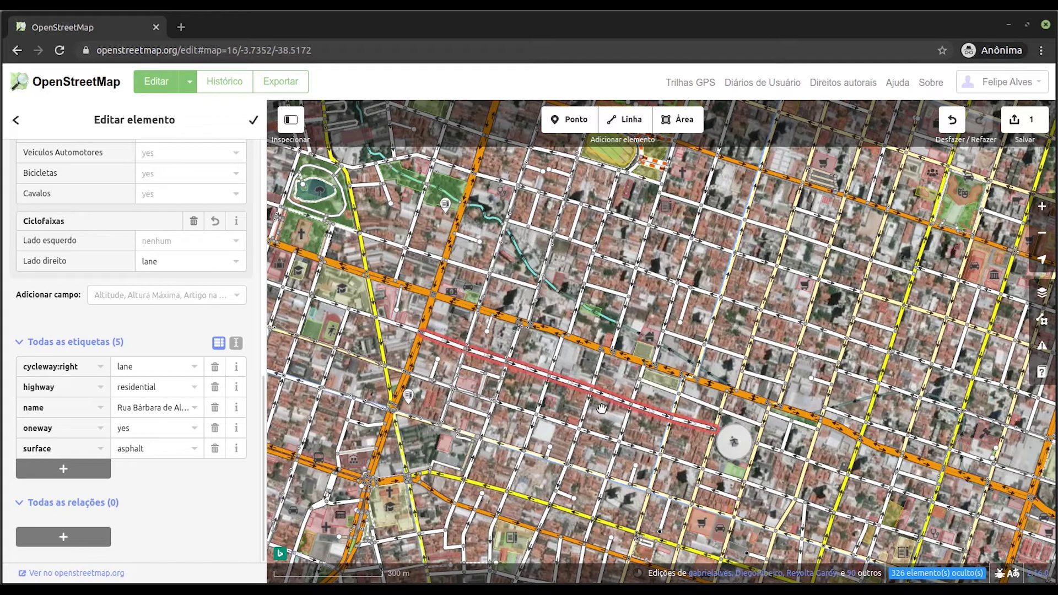
{"action": "scroll", "coordinate": [609, 408], "scroll_direction": "up", "scroll_amount": 5}
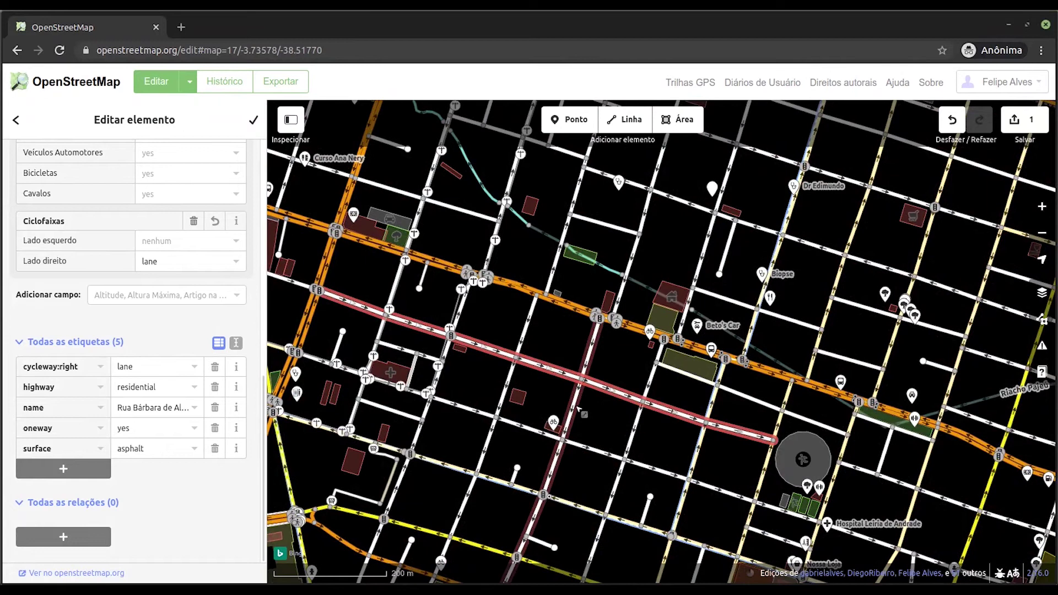
{"action": "left_click_drag", "start_coordinate": [599, 414], "coordinate": [678, 416]}
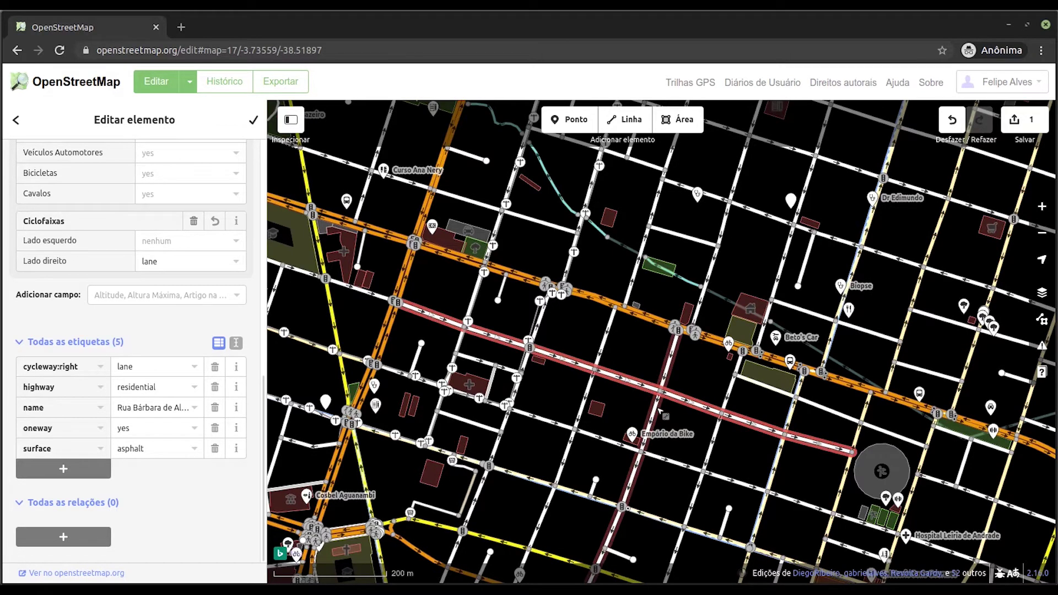
{"action": "left_click", "coordinate": [659, 410]}
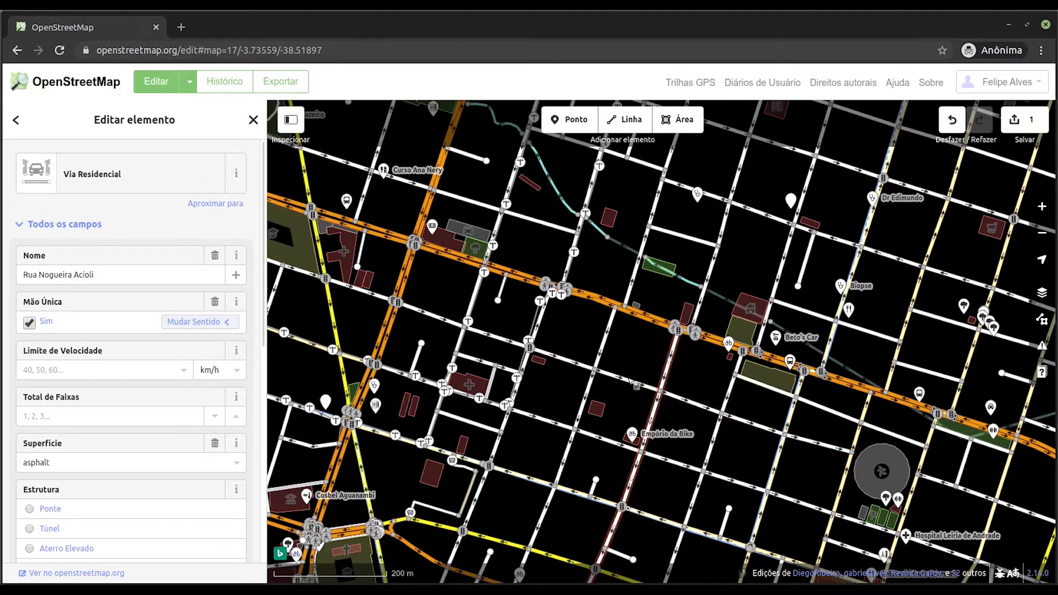
Step: Split Rua Bárbara de Alencar at its intersection with Rua Nogueira Acioli
{"action": "left_click", "coordinate": [630, 382]}
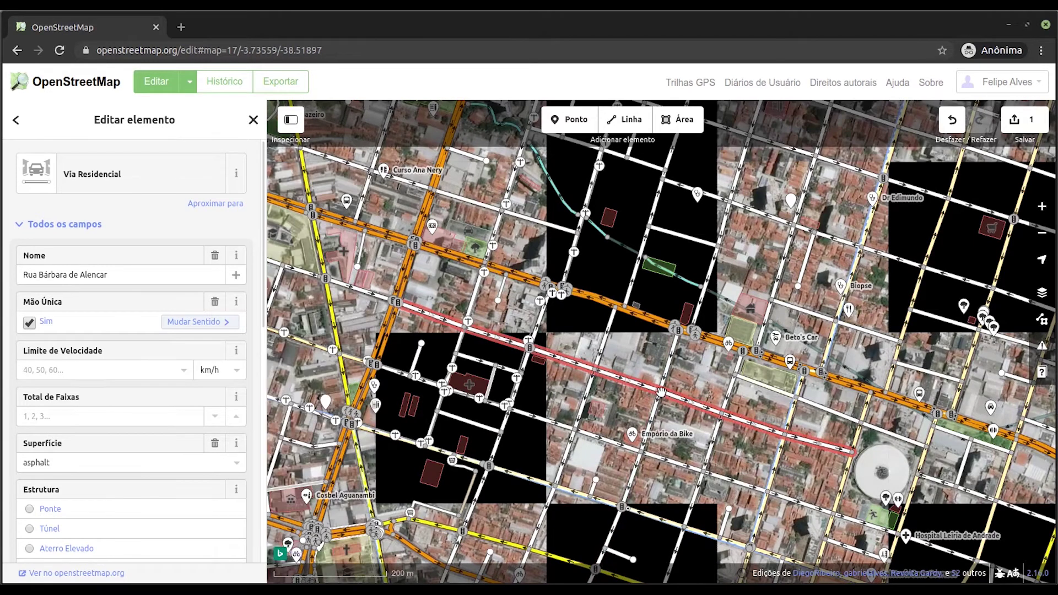
{"action": "left_click", "coordinate": [661, 392], "text": "shift"}
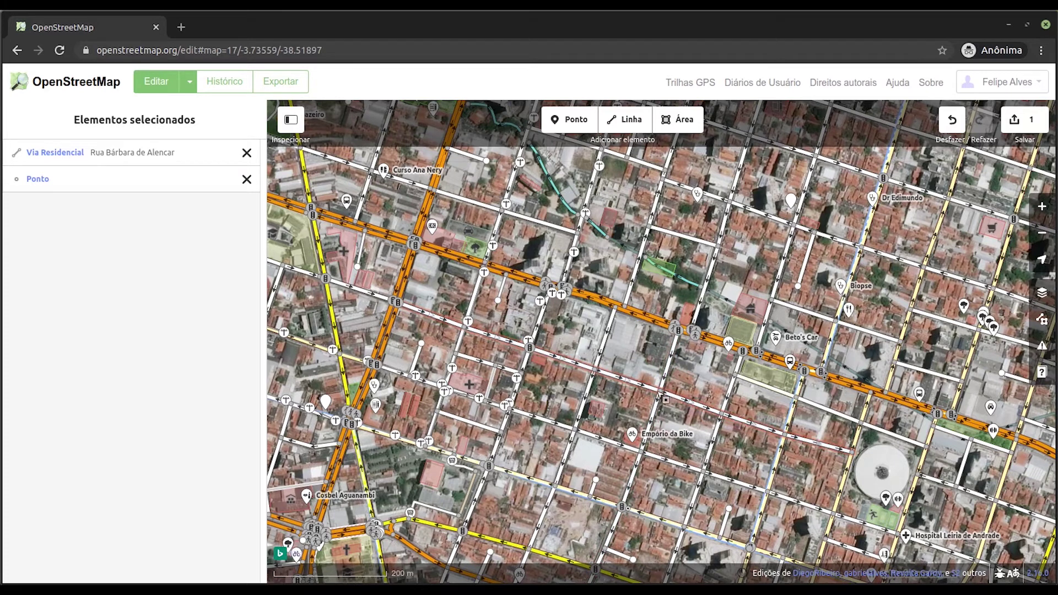
{"action": "right_click", "coordinate": [660, 393]}
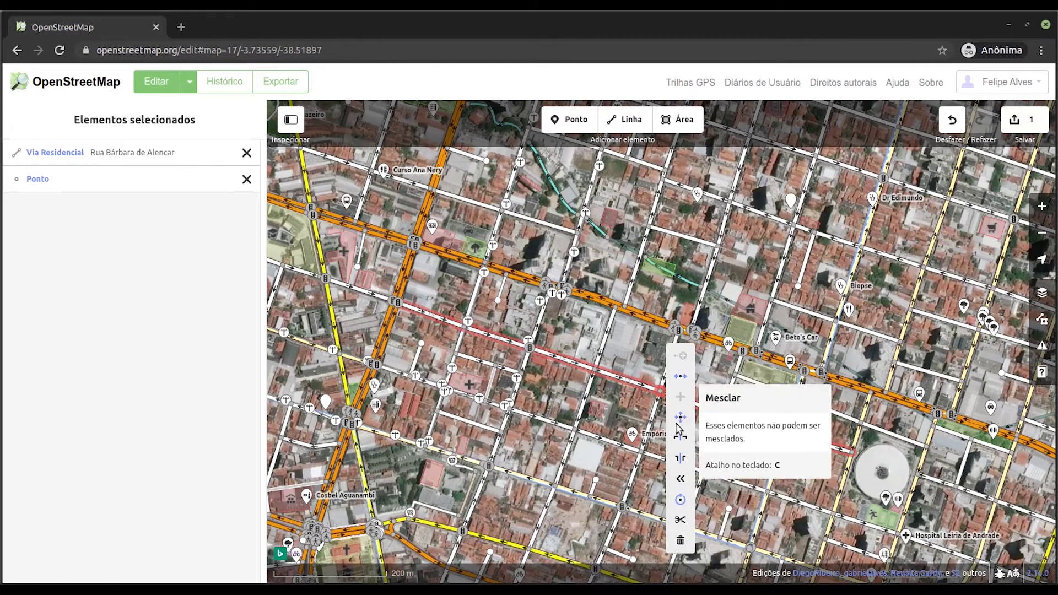
{"action": "left_click", "coordinate": [683, 523]}
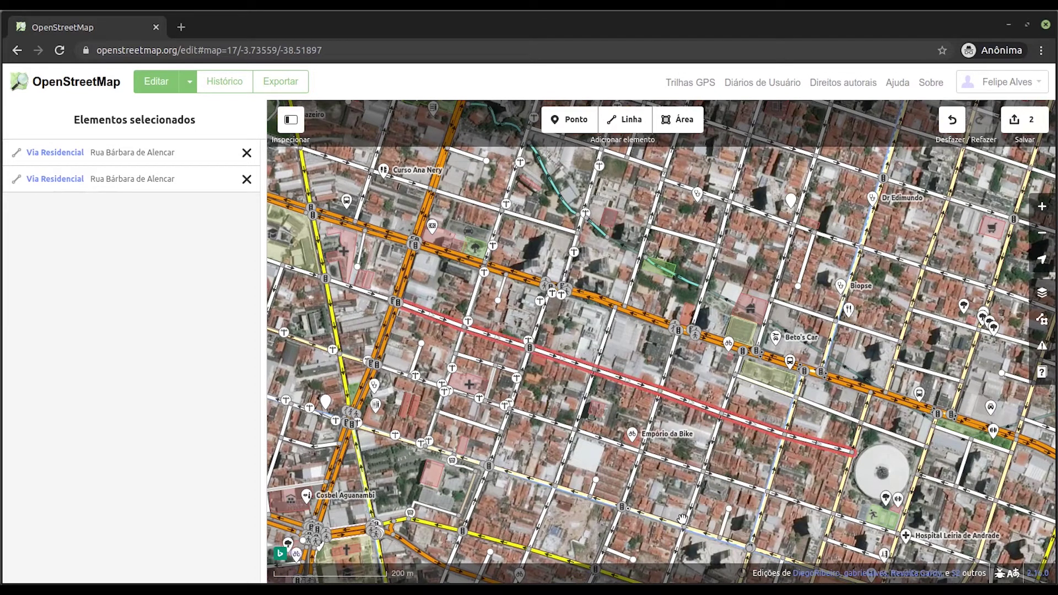
Step: Select each of the two split segments of Rua Bárbara de Alencar in turn to compare their extents
{"action": "left_click", "coordinate": [678, 422]}
{"action": "left_click", "coordinate": [698, 409]}
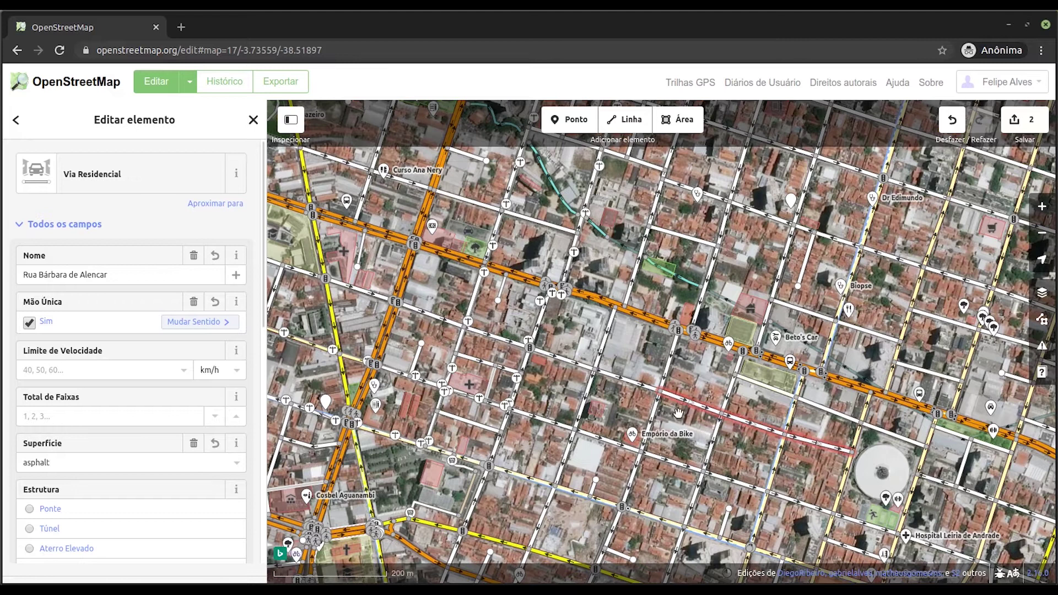
{"action": "left_click", "coordinate": [625, 383]}
{"action": "left_click", "coordinate": [627, 386]}
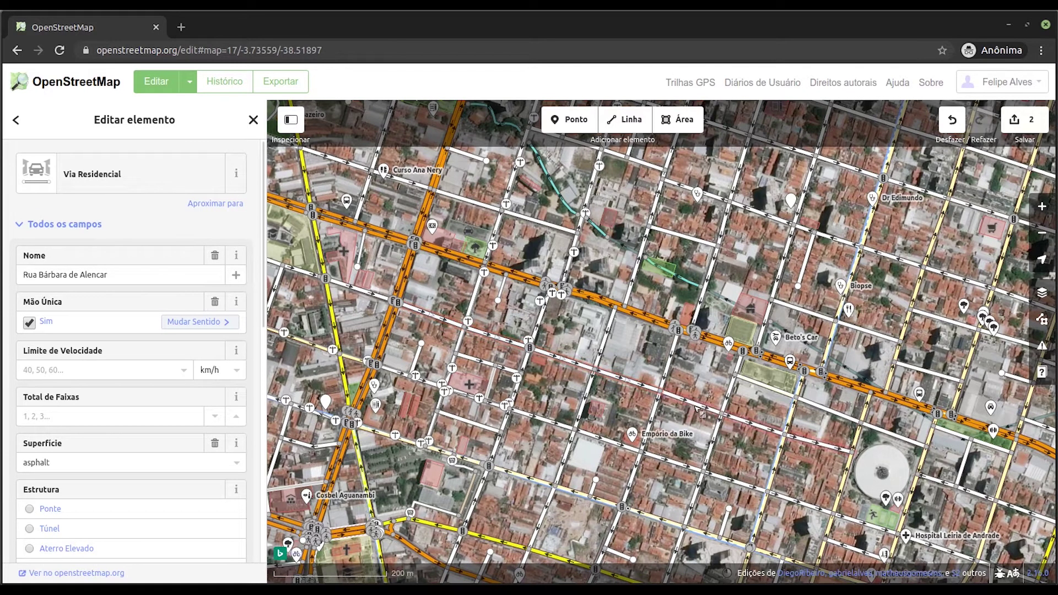
Step: Remove the cycleway:right tag from the eastern segment of Rua Bárbara de Alencar
{"action": "left_click", "coordinate": [698, 408]}
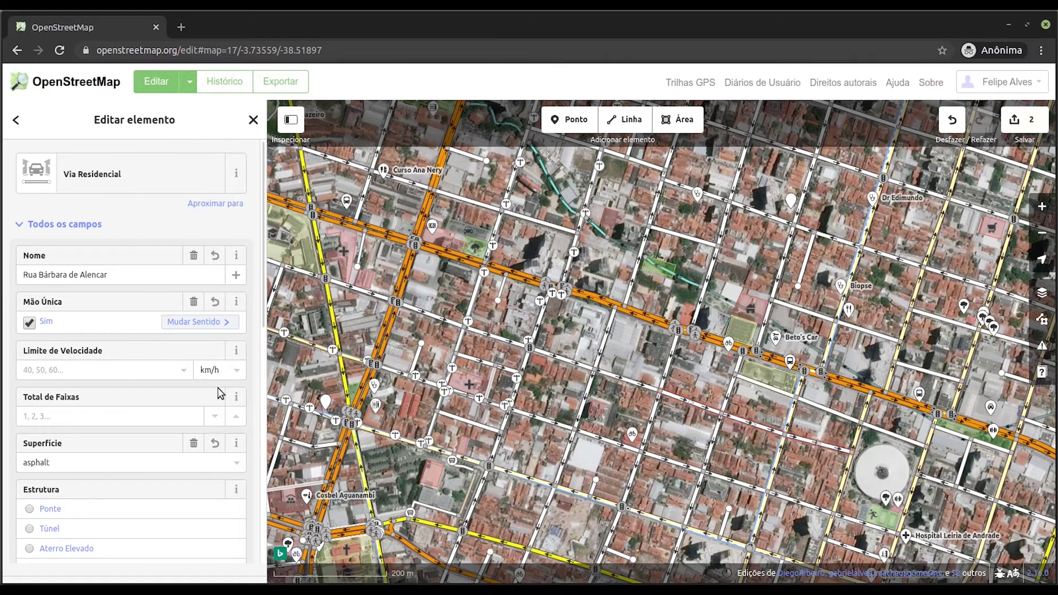
{"action": "scroll", "coordinate": [190, 394], "scroll_direction": "down", "scroll_amount": 6}
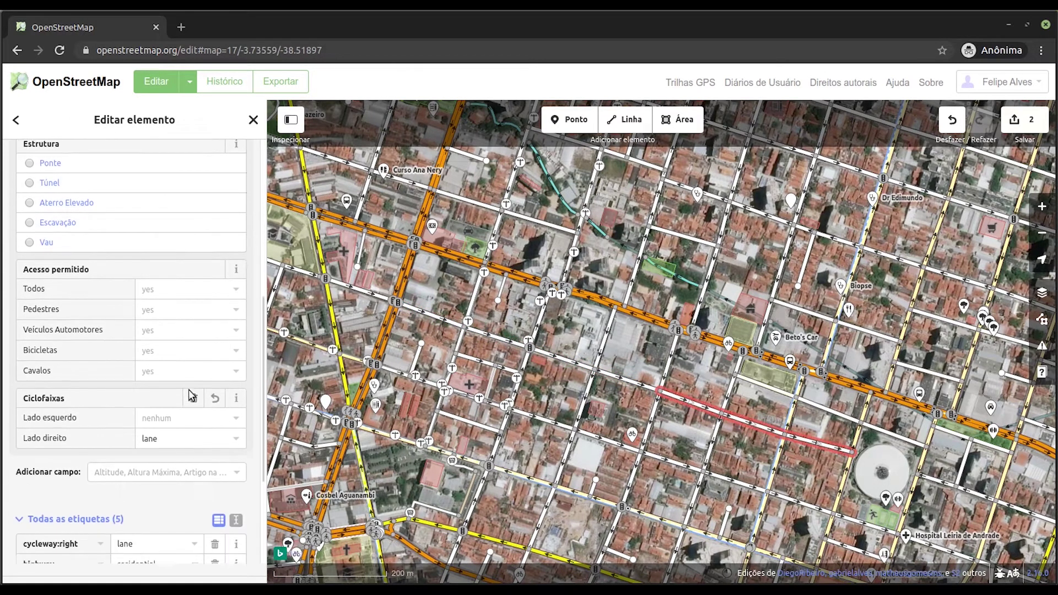
{"action": "scroll", "coordinate": [190, 394], "scroll_direction": "down", "scroll_amount": 3}
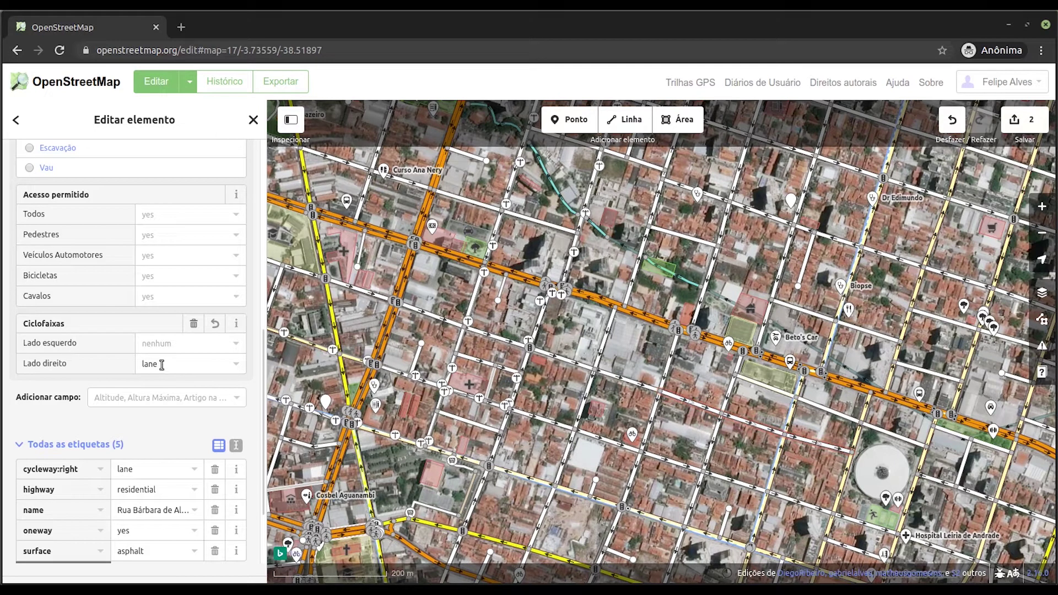
{"action": "scroll", "coordinate": [162, 365], "scroll_direction": "down", "scroll_amount": 4}
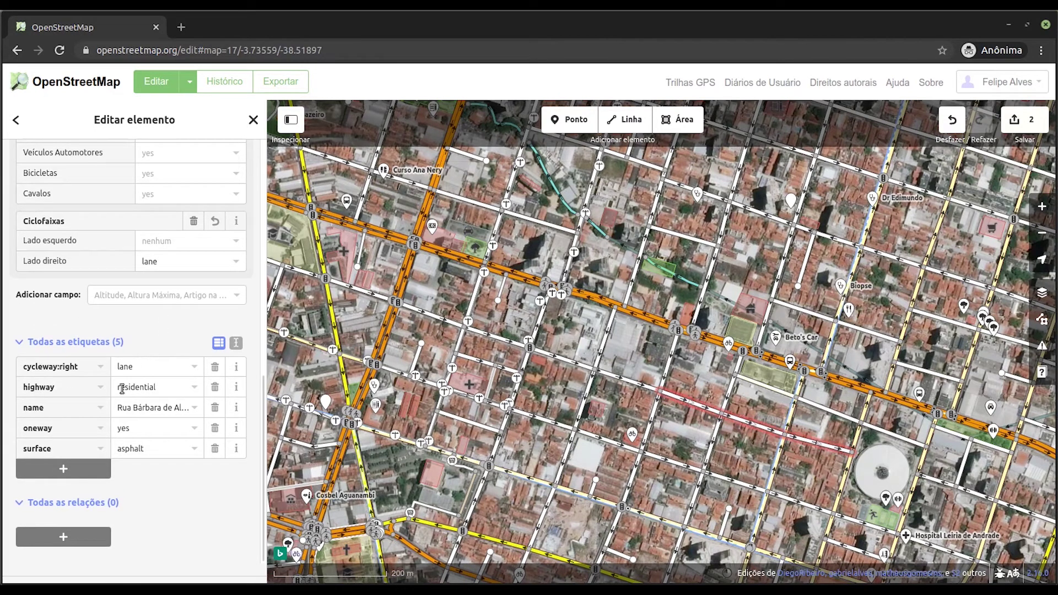
{"action": "left_click", "coordinate": [216, 373]}
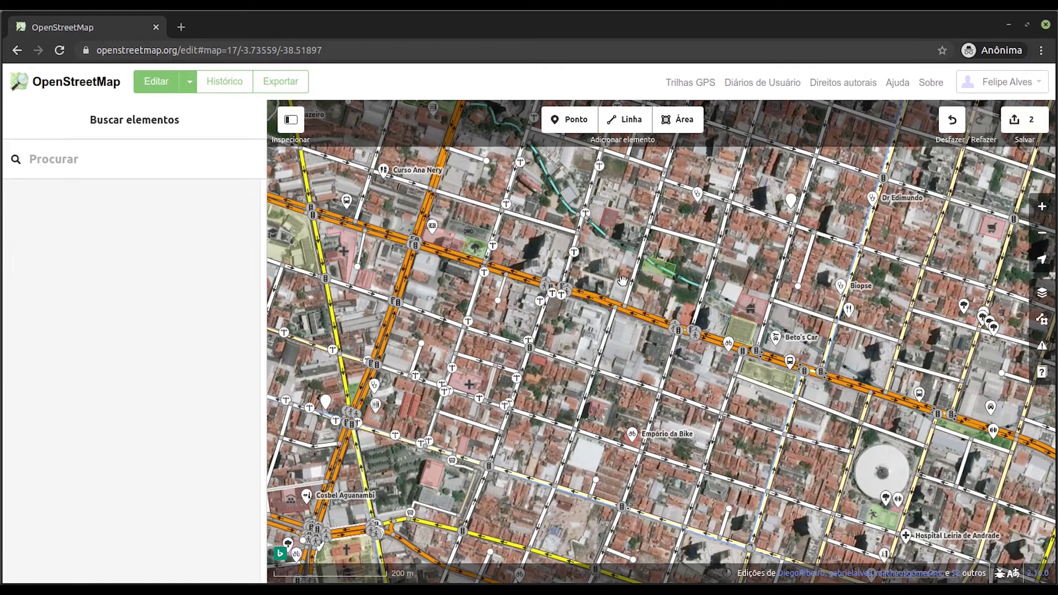
Step: Start a new line midway along the short Rua João Cordeiro link between the two carriageways of Avenida Heráclito Graça
{"action": "scroll", "coordinate": [713, 330], "scroll_direction": "up", "scroll_amount": 3}
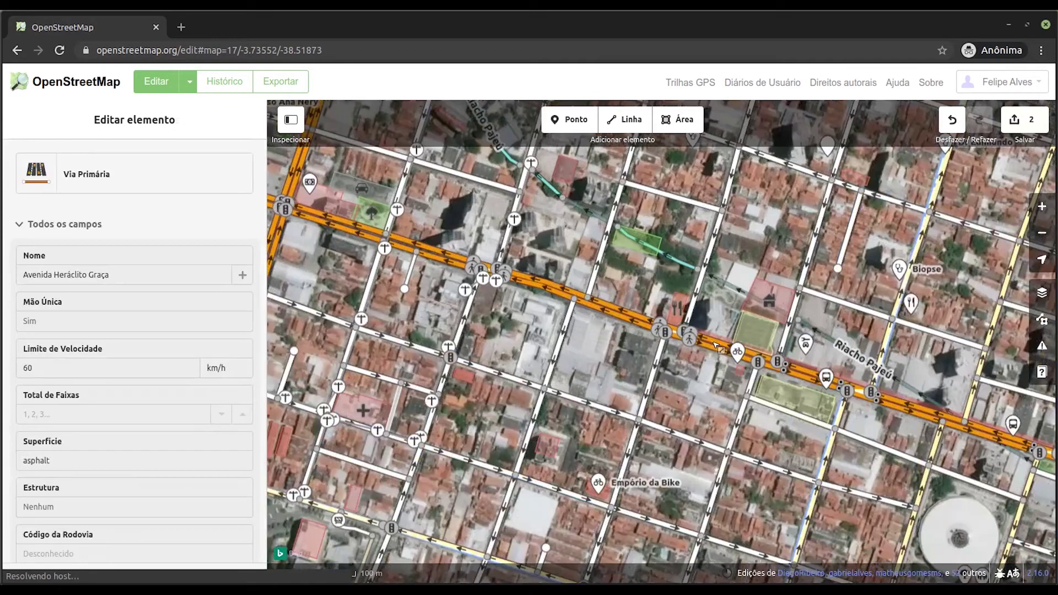
{"action": "scroll", "coordinate": [711, 345], "scroll_direction": "up", "scroll_amount": 3}
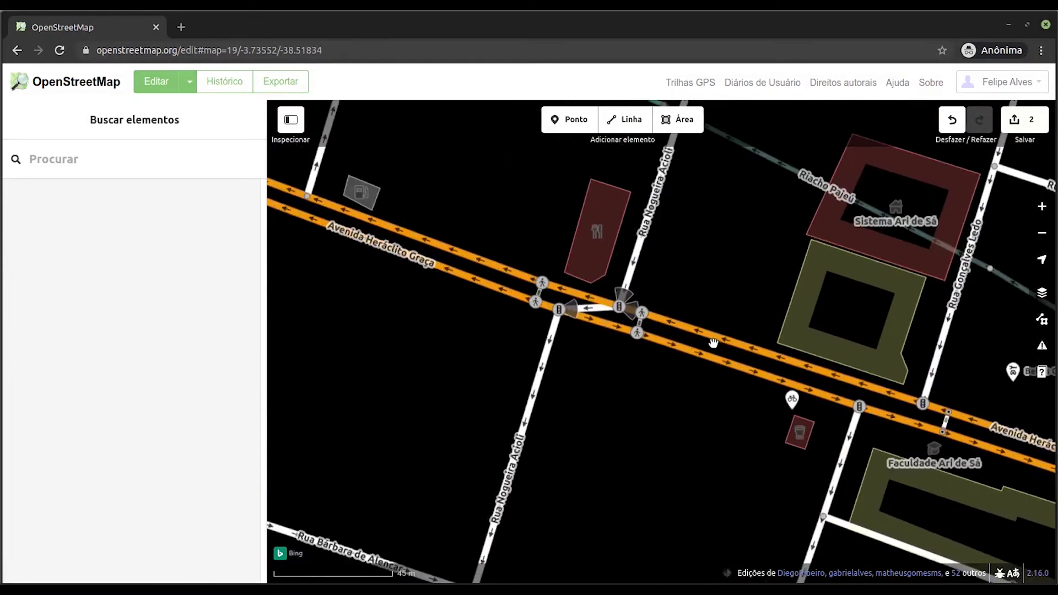
{"action": "left_click_drag", "start_coordinate": [711, 435], "coordinate": [377, 355]}
{"action": "scroll", "coordinate": [473, 397], "scroll_direction": "down", "scroll_amount": 2}
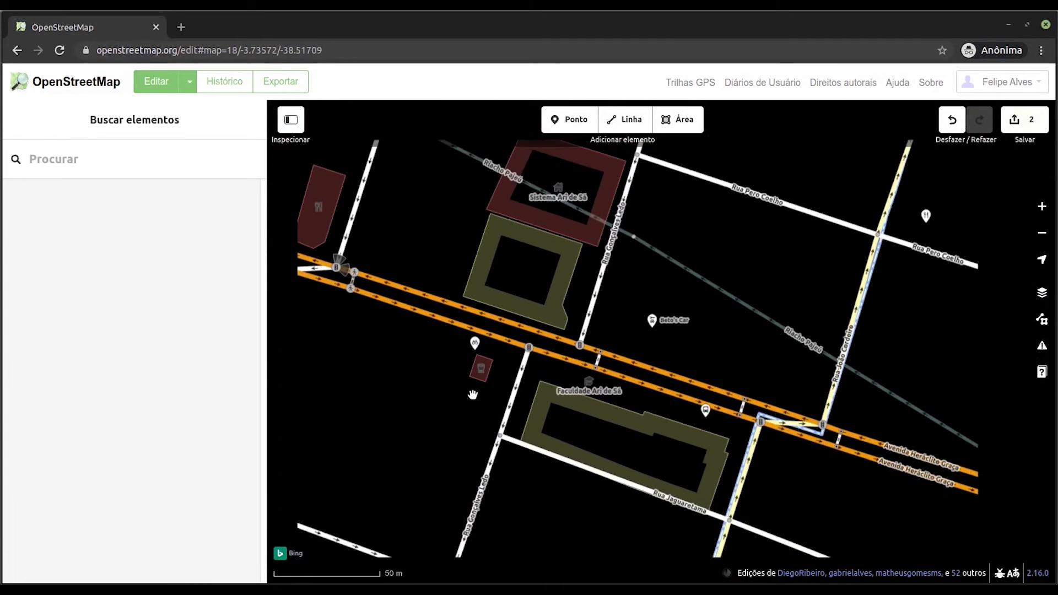
{"action": "left_click_drag", "start_coordinate": [807, 480], "coordinate": [812, 426]}
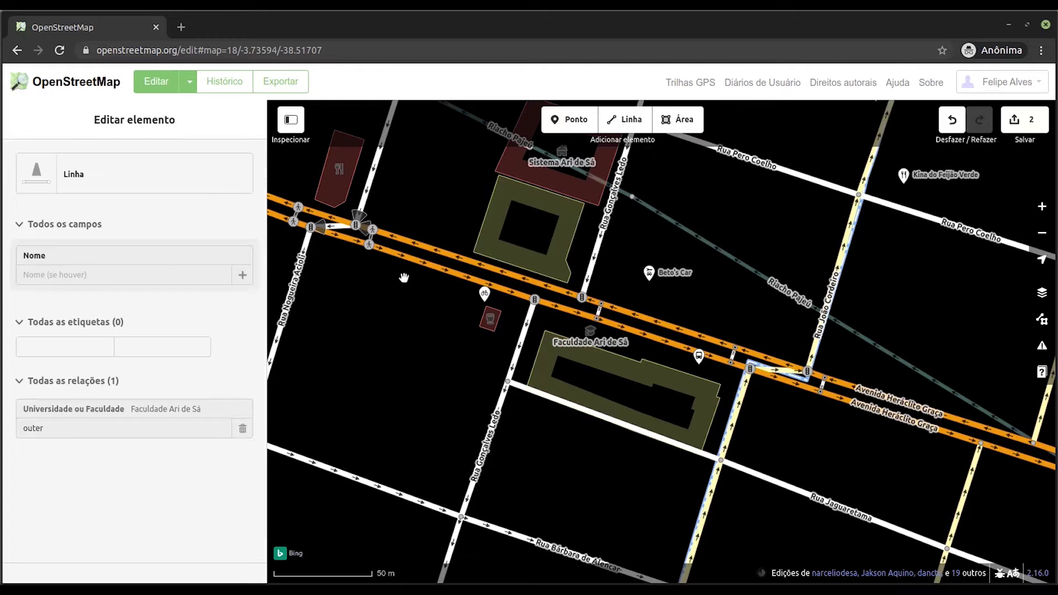
{"action": "left_click", "coordinate": [637, 123]}
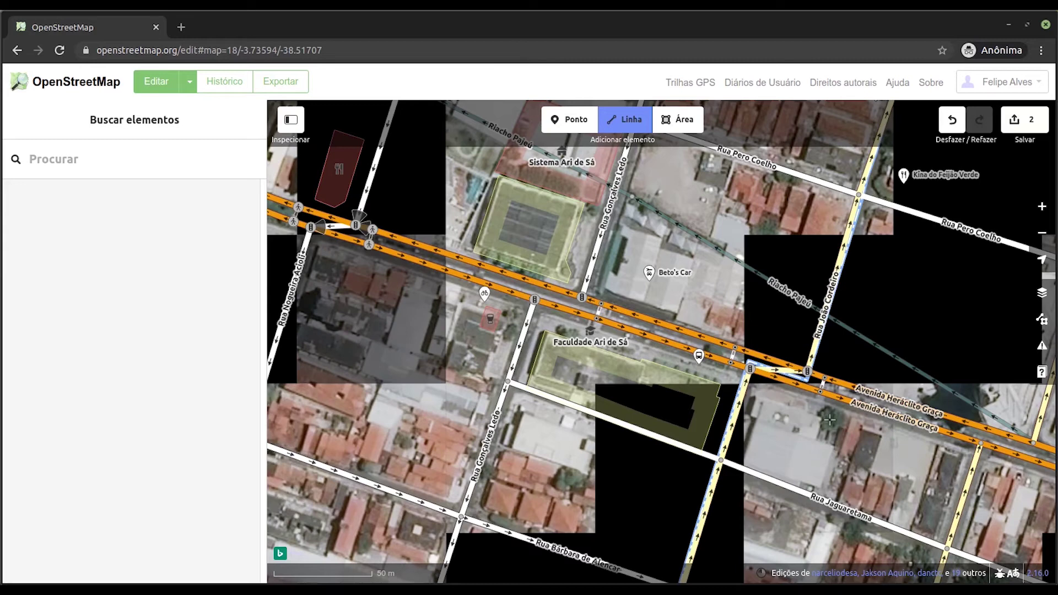
{"action": "left_click", "coordinate": [791, 370]}
{"action": "scroll", "coordinate": [791, 372], "scroll_direction": "up", "scroll_amount": 1}
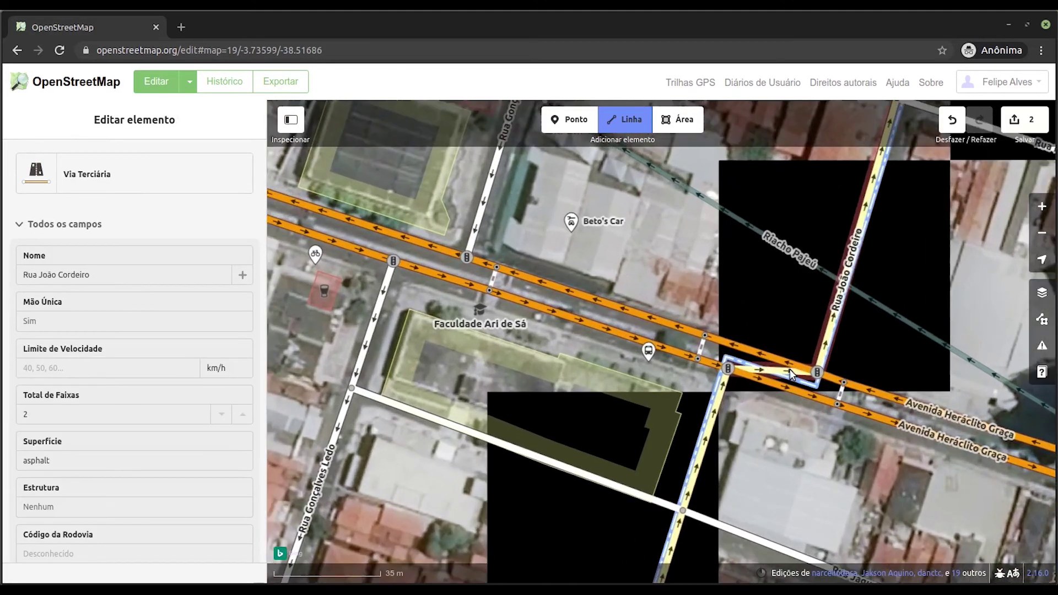
{"action": "left_click", "coordinate": [789, 369]}
{"action": "scroll", "coordinate": [773, 372], "scroll_direction": "up", "scroll_amount": 2}
{"action": "scroll", "coordinate": [770, 371], "scroll_direction": "up", "scroll_amount": 1}
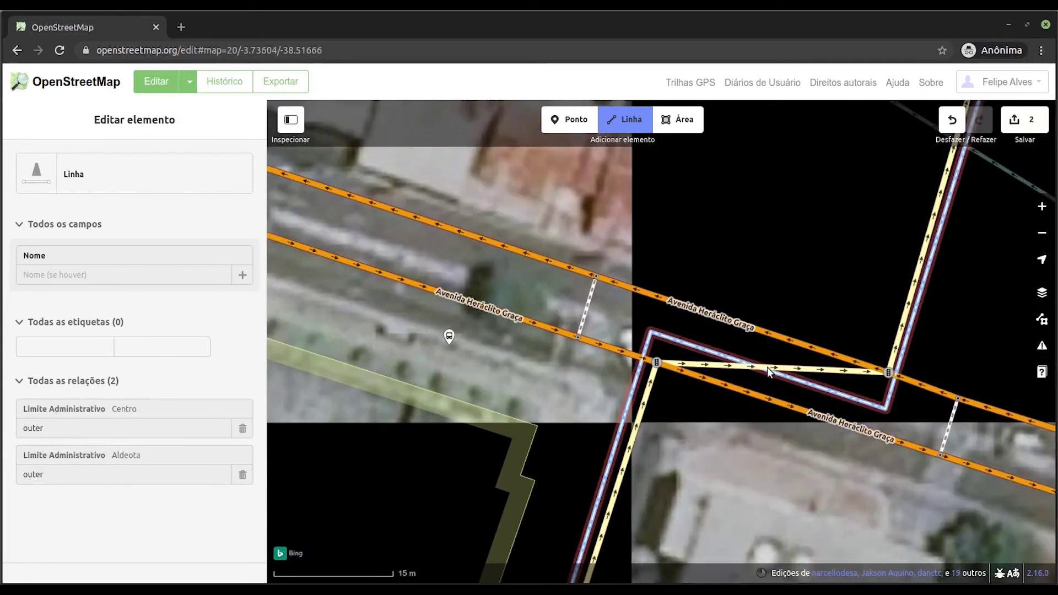
{"action": "left_click", "coordinate": [773, 368]}
{"action": "left_click", "coordinate": [776, 365]}
{"action": "left_click", "coordinate": [775, 367]}
{"action": "left_click", "coordinate": [774, 367]}
{"action": "left_click", "coordinate": [775, 367]}
{"action": "left_click", "coordinate": [779, 366]}
{"action": "left_click", "coordinate": [778, 367]}
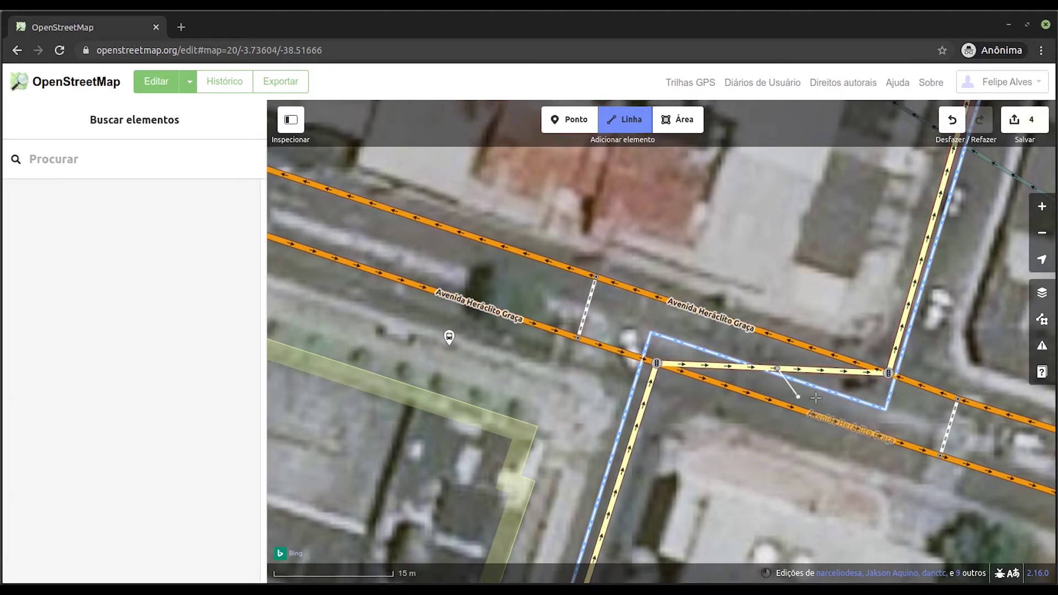
Step: Draw the line eastward along the median of Avenida Heráclito Graça and finish it on the next link between the carriageways
{"action": "left_click_drag", "start_coordinate": [988, 442], "coordinate": [577, 297]}
{"action": "left_click", "coordinate": [833, 379]}
{"action": "left_click_drag", "start_coordinate": [943, 422], "coordinate": [513, 337]}
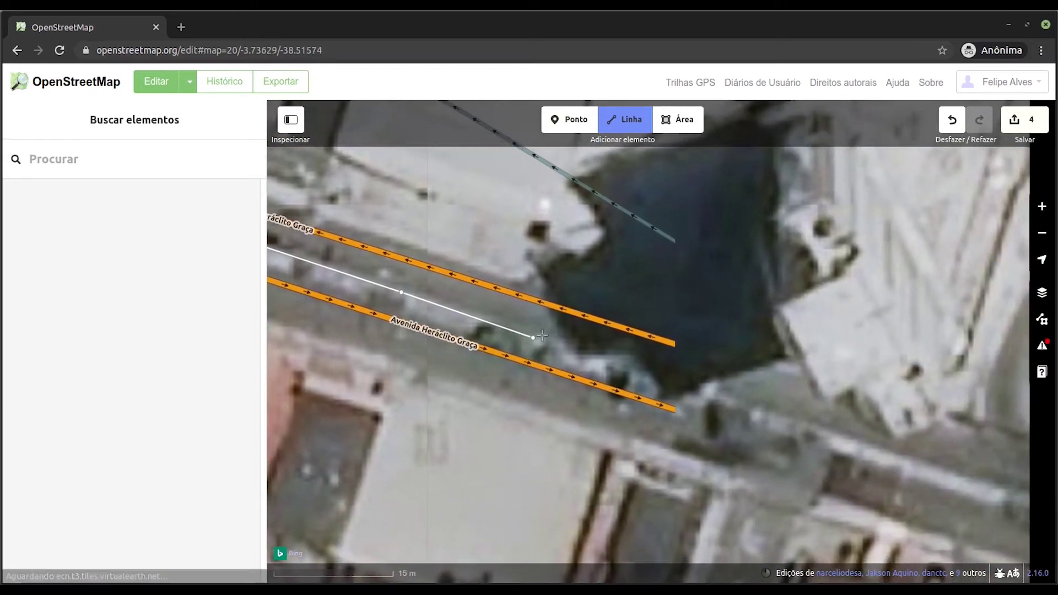
{"action": "left_click", "coordinate": [739, 404]}
{"action": "left_click_drag", "start_coordinate": [940, 472], "coordinate": [562, 362]}
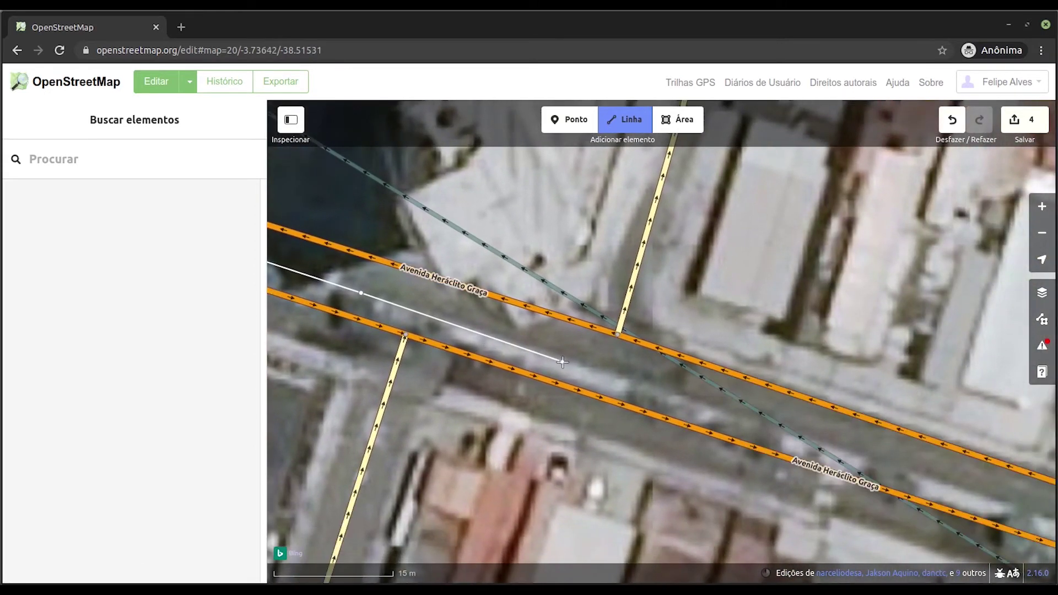
{"action": "left_click", "coordinate": [889, 464]}
{"action": "left_click_drag", "start_coordinate": [964, 495], "coordinate": [509, 363]}
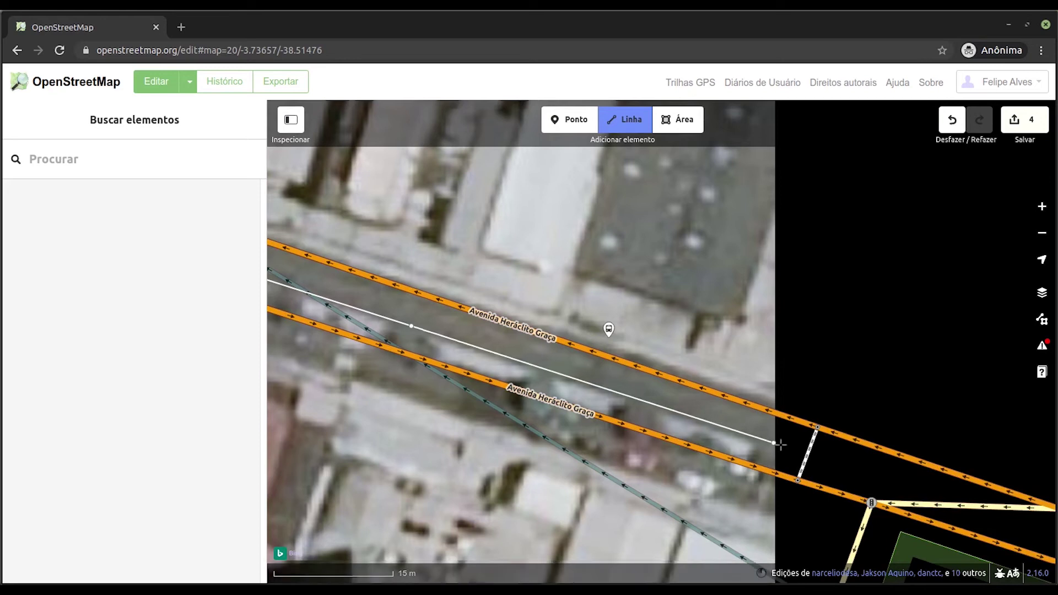
{"action": "left_click_drag", "start_coordinate": [870, 467], "coordinate": [647, 394]}
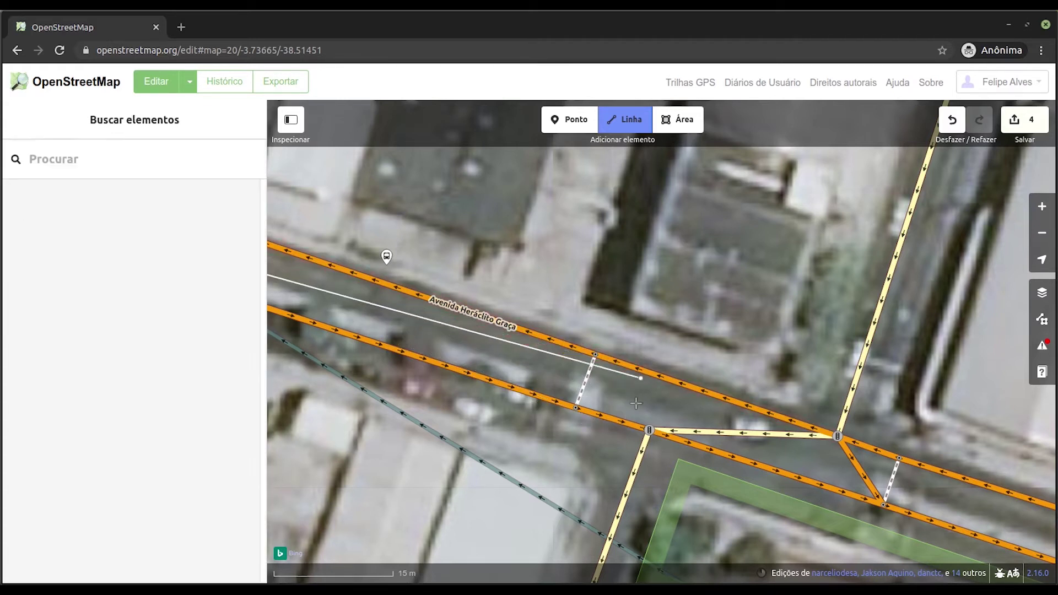
{"action": "left_click", "coordinate": [742, 434]}
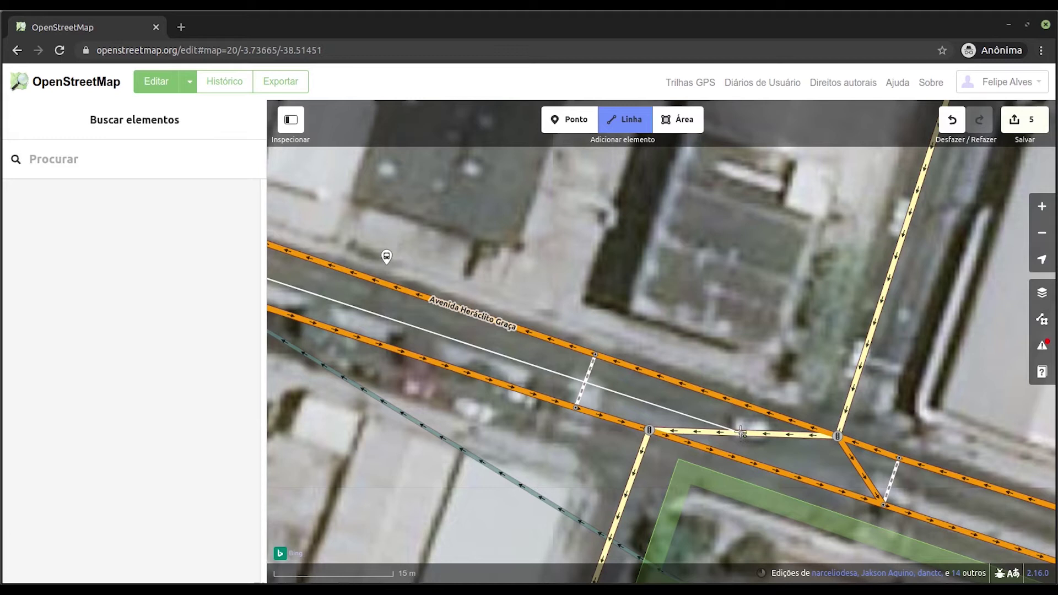
{"action": "left_click", "coordinate": [742, 433]}
Step: Set the feature type of the new median line to Ciclovia
{"action": "left_click_drag", "start_coordinate": [508, 342], "coordinate": [731, 383]}
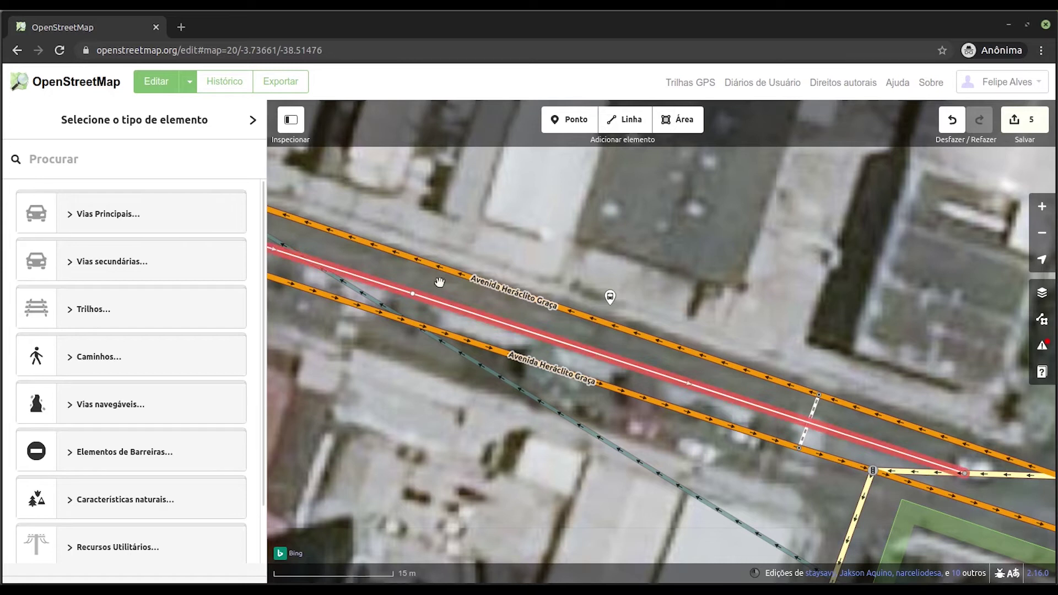
{"action": "left_click", "coordinate": [159, 166]}
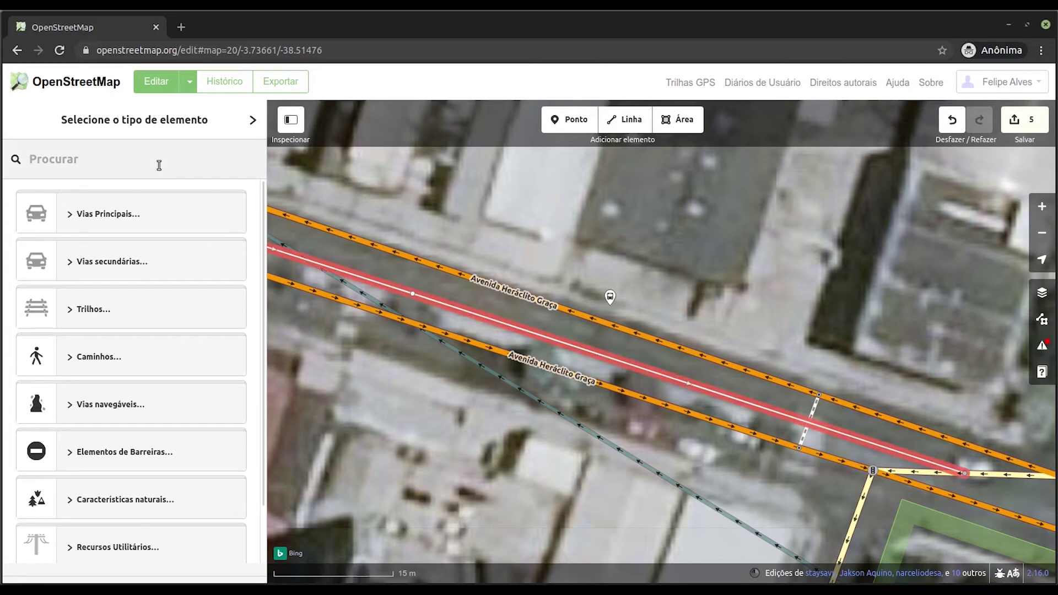
{"action": "type", "text": "cic"}
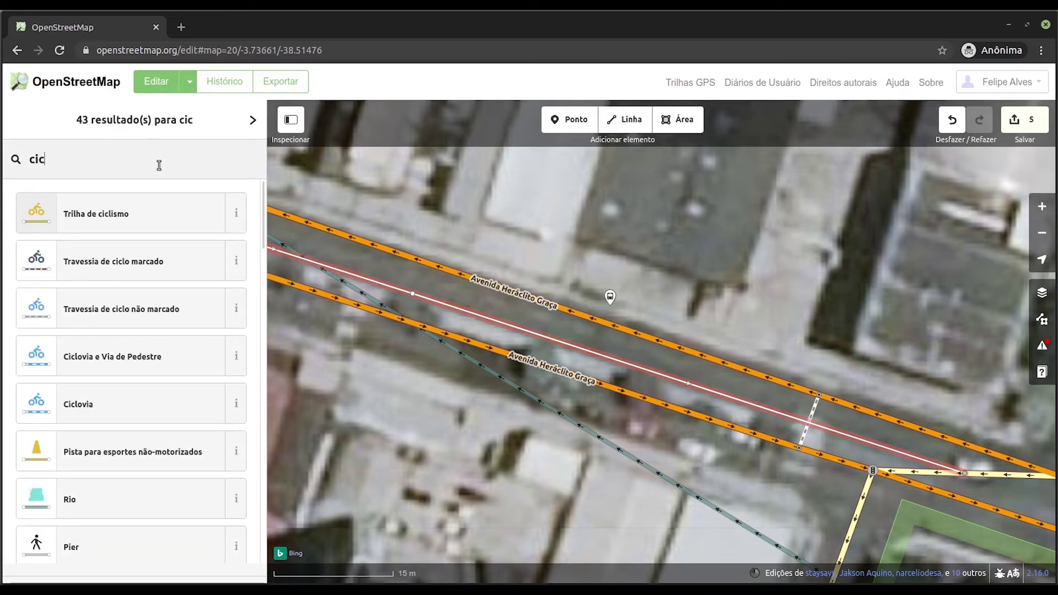
{"action": "type", "text": "lov"}
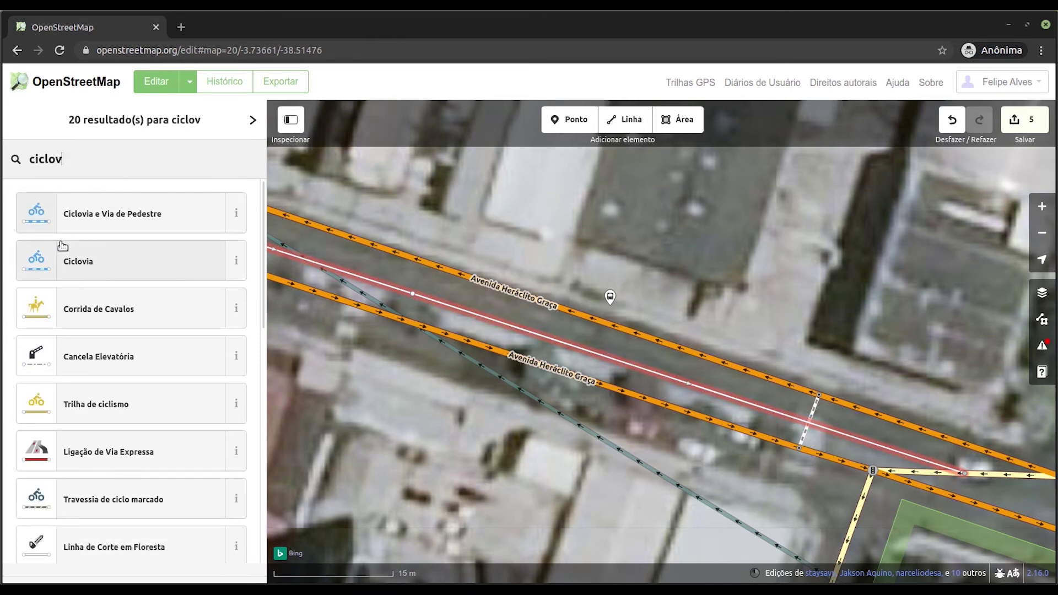
{"action": "left_click", "coordinate": [80, 271]}
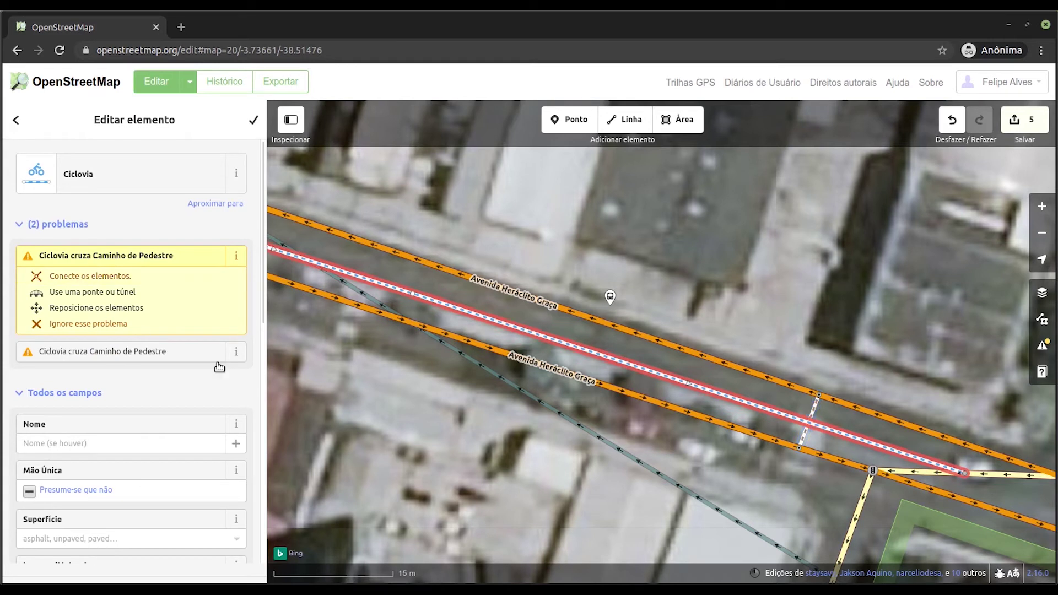
Step: Resolve both crossing issues by connecting the cycleway to the pedestrian paths it crosses
{"action": "left_click_drag", "start_coordinate": [632, 431], "coordinate": [700, 423]}
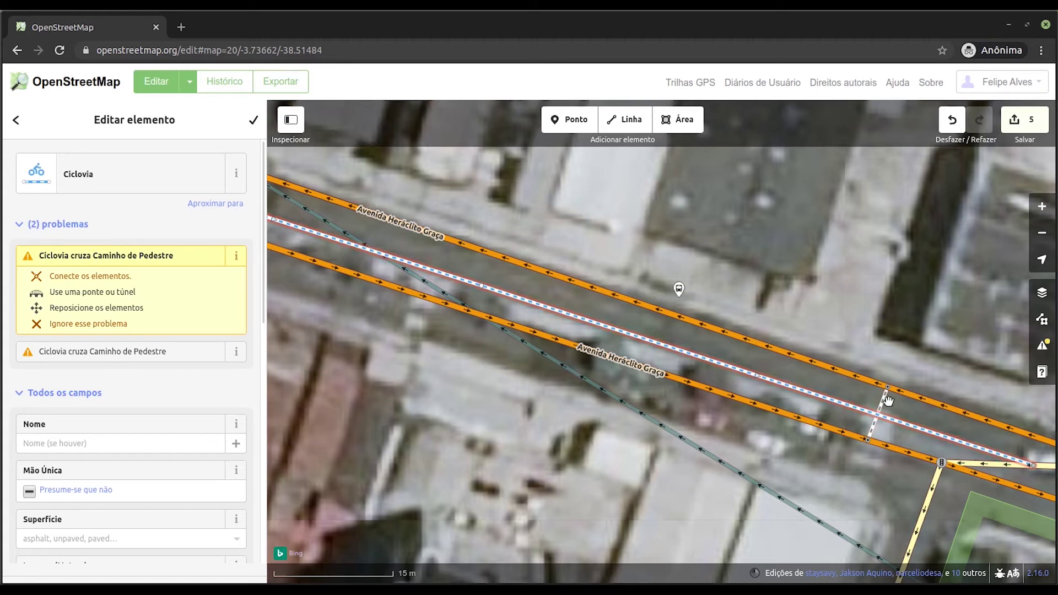
{"action": "left_click", "coordinate": [77, 282]}
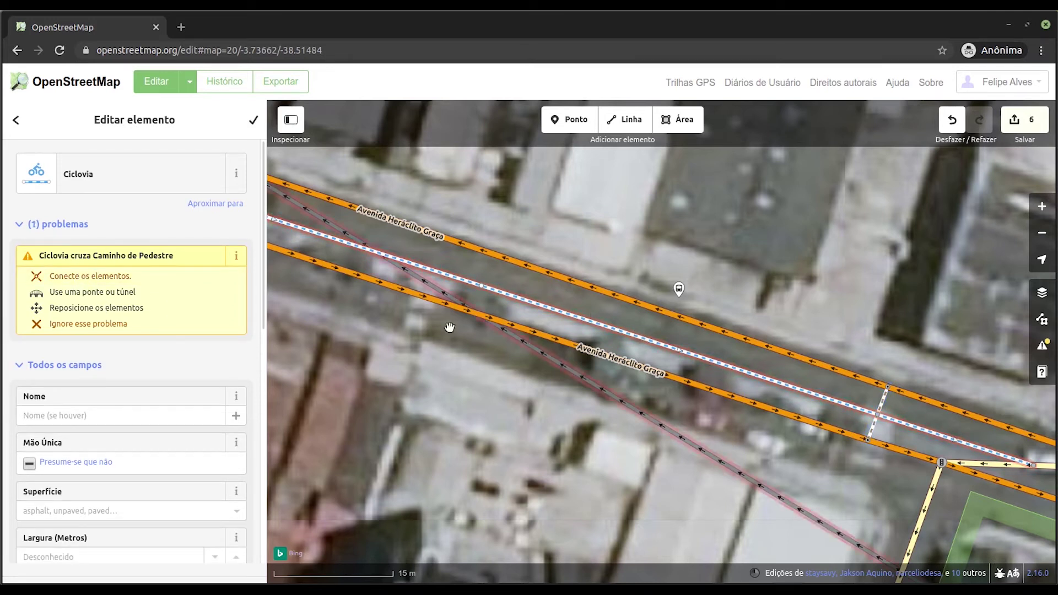
{"action": "left_click", "coordinate": [97, 278]}
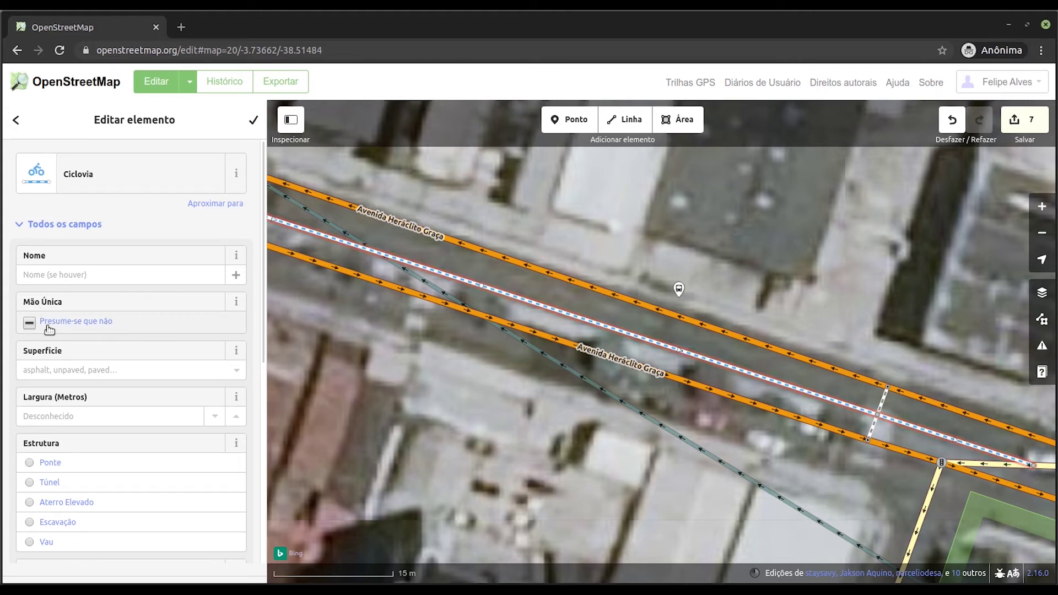
{"action": "left_click", "coordinate": [125, 326]}
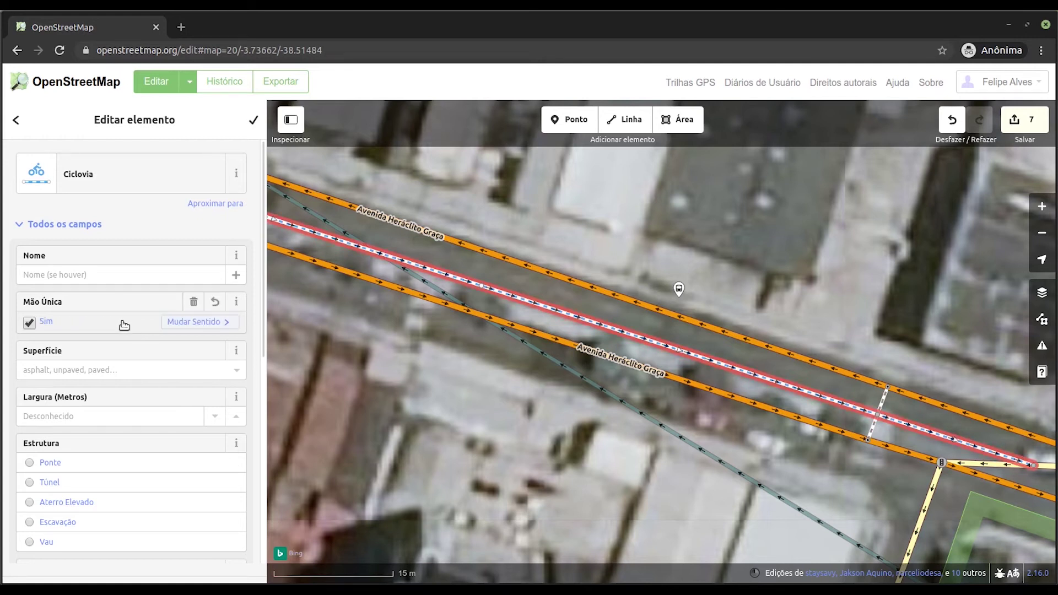
{"action": "left_click", "coordinate": [89, 327]}
{"action": "left_click", "coordinate": [89, 326]}
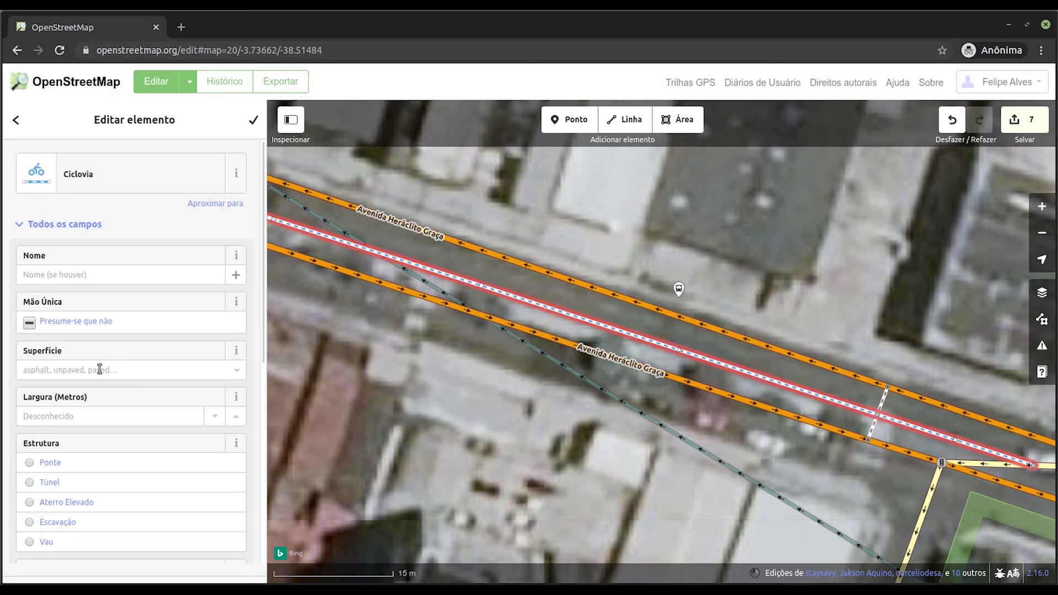
Step: Open the upload form for the edits and enter the changeset comment "Adicionei ciclofaixa e ciclovia No Centro"
{"action": "scroll", "coordinate": [99, 367], "scroll_direction": "down", "scroll_amount": 2}
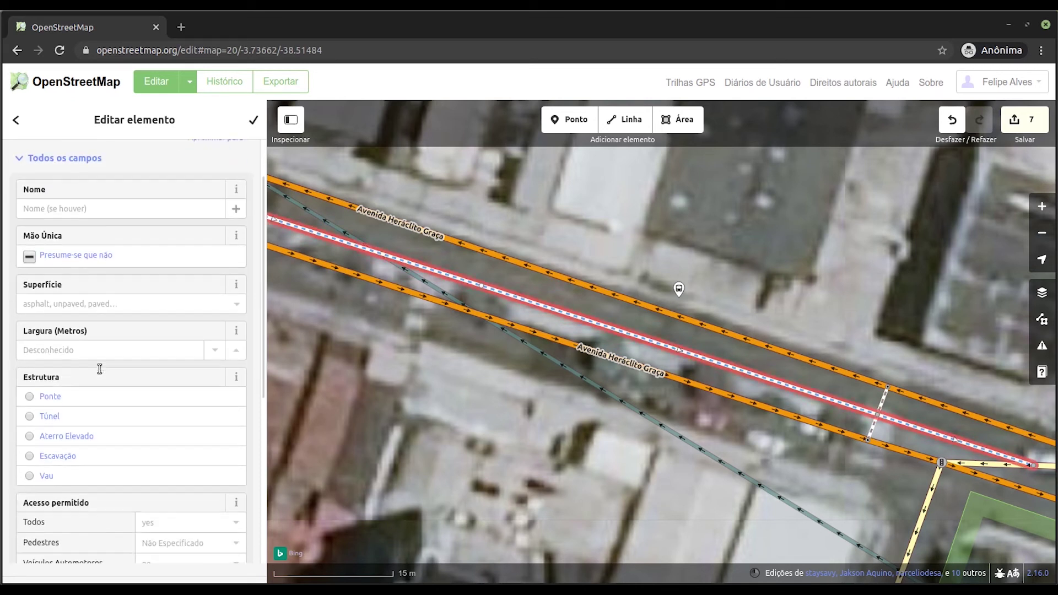
{"action": "scroll", "coordinate": [102, 309], "scroll_direction": "down", "scroll_amount": 4}
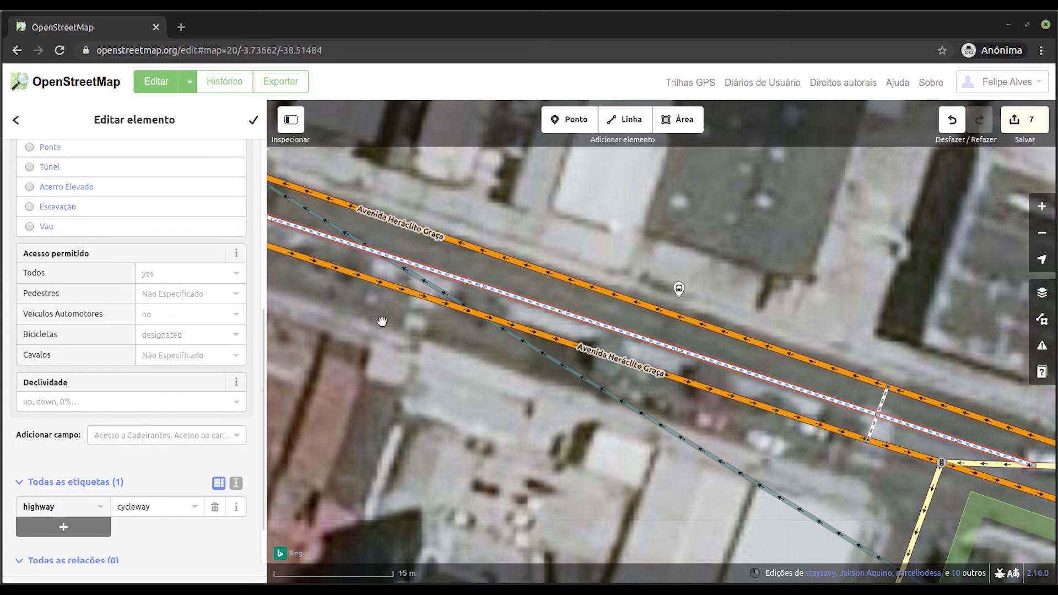
{"action": "left_click_drag", "start_coordinate": [365, 330], "coordinate": [436, 407]}
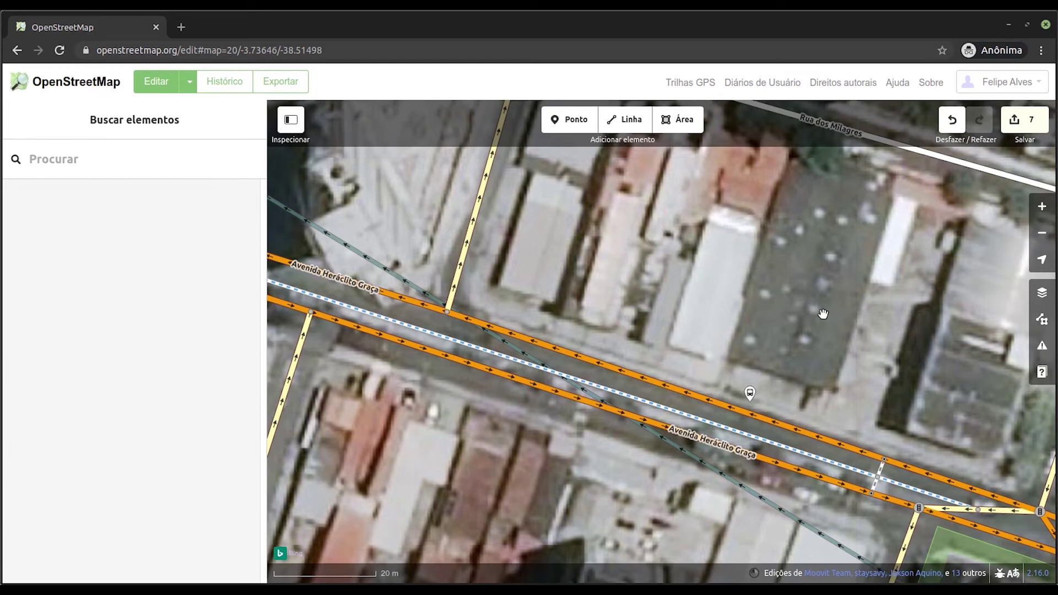
{"action": "left_click", "coordinate": [1023, 128]}
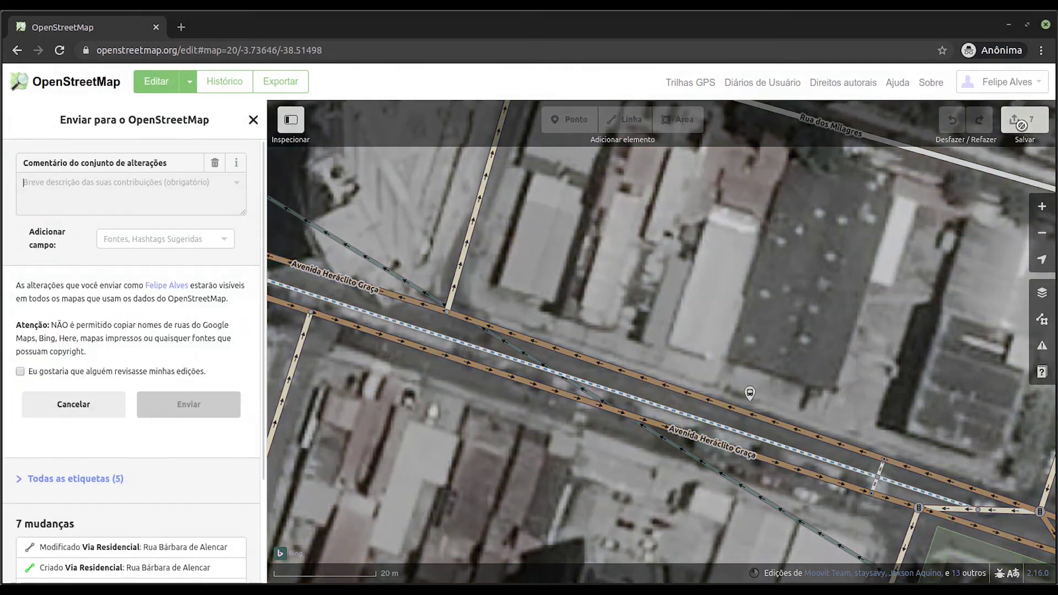
{"action": "left_click", "coordinate": [63, 189]}
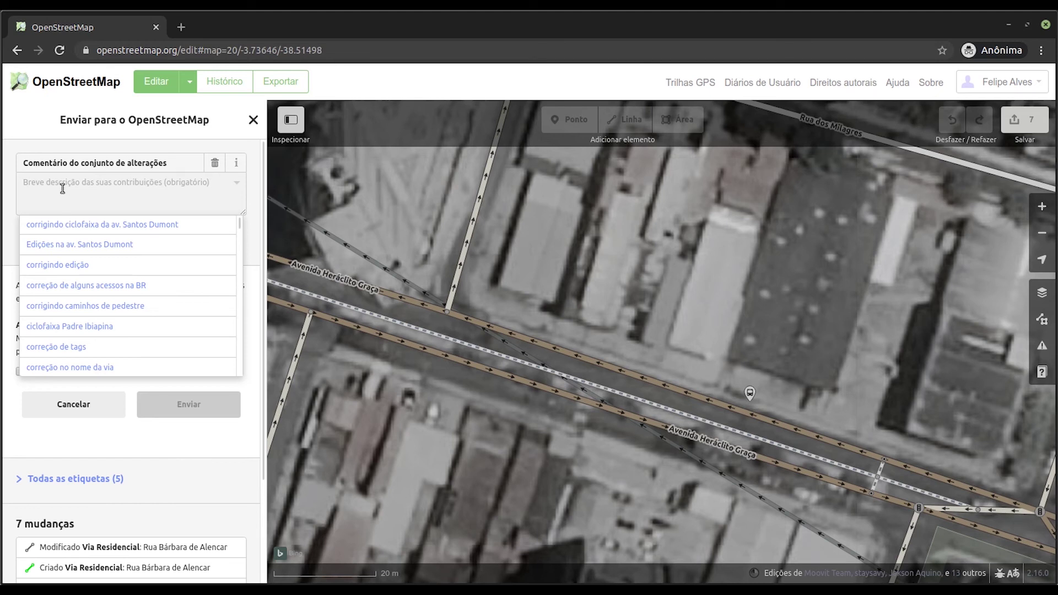
{"action": "type", "text": "A"}
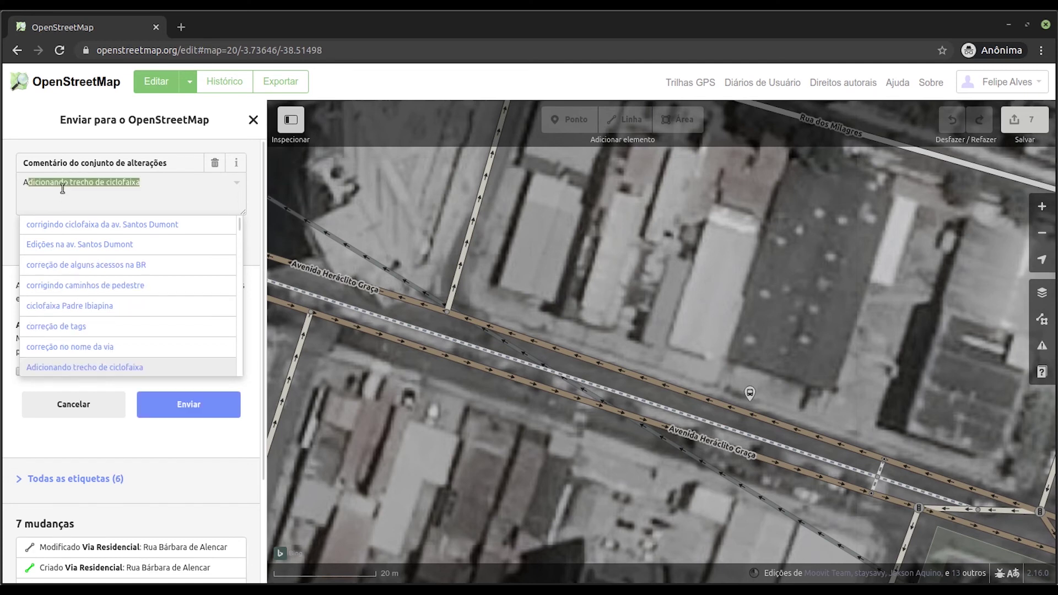
{"action": "type", "text": "dicionei ciclofaixa e ciclovia No Centro"}
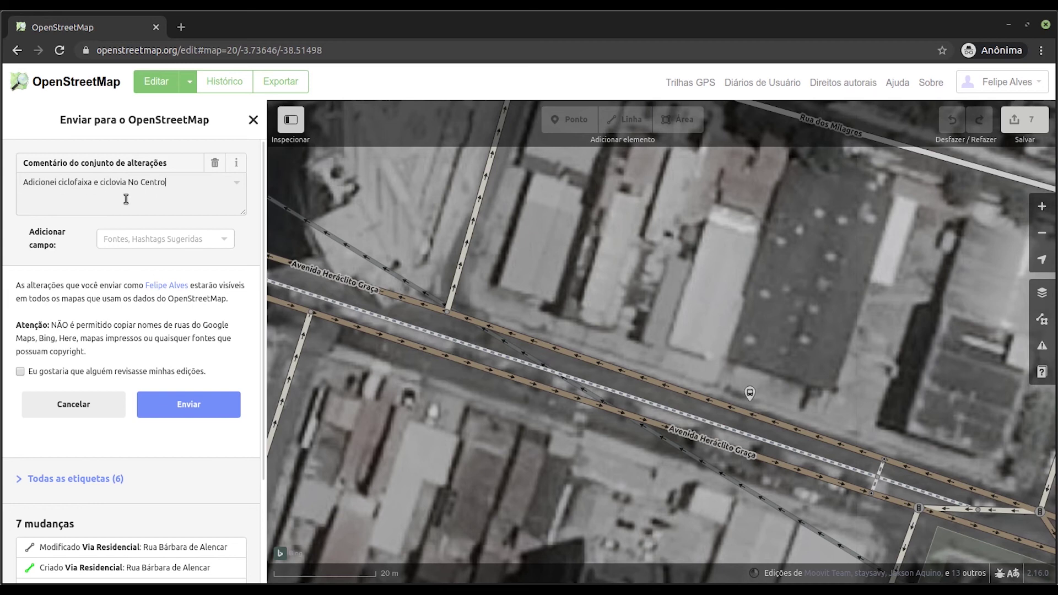
Step: Add the Fontes field to the changeset and set survey as the source
{"action": "left_click", "coordinate": [117, 238]}
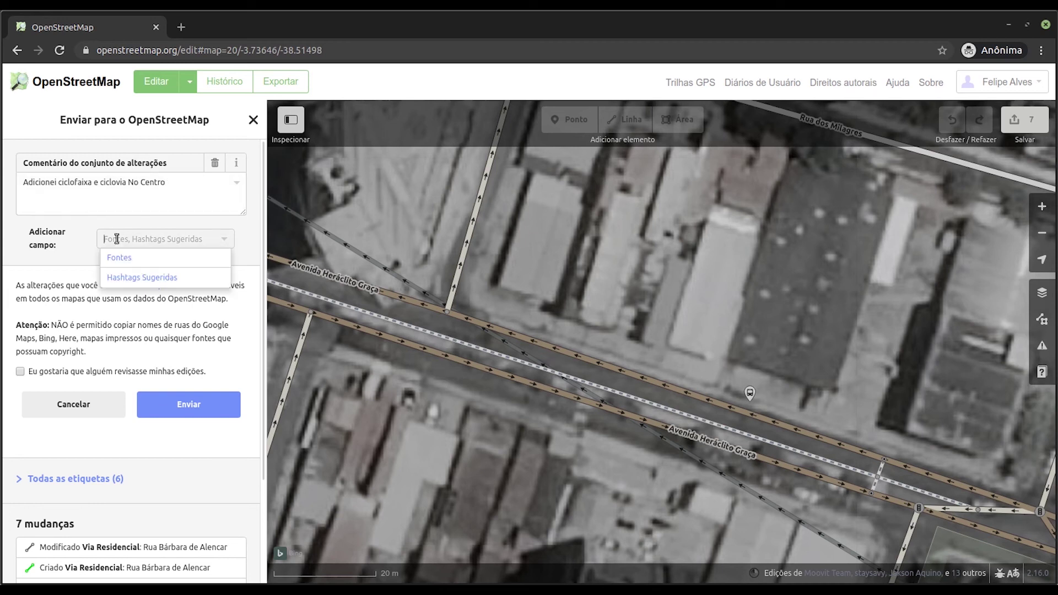
{"action": "left_click", "coordinate": [125, 256]}
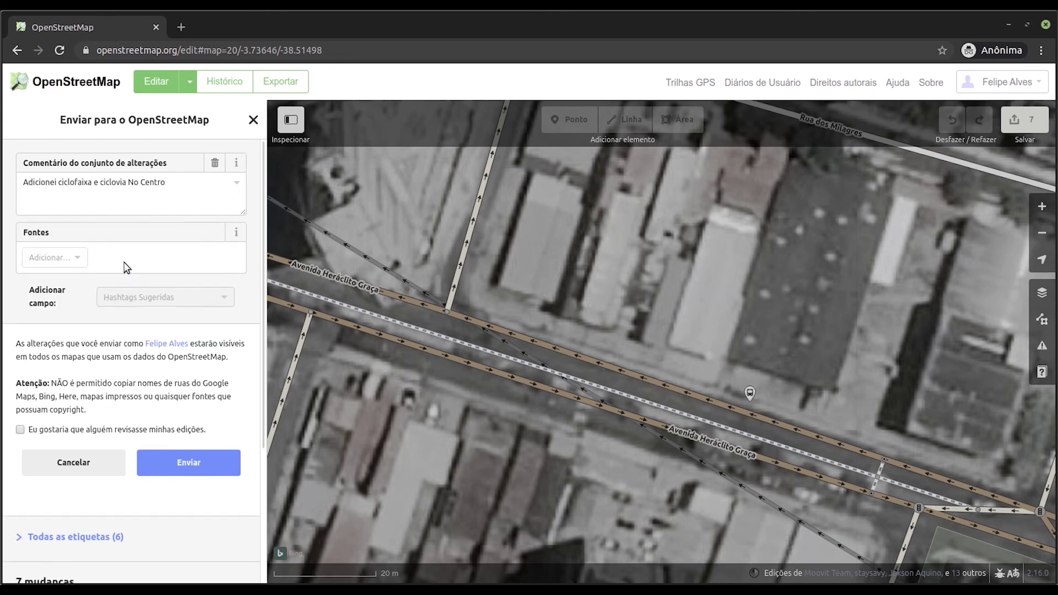
{"action": "left_click", "coordinate": [78, 261]}
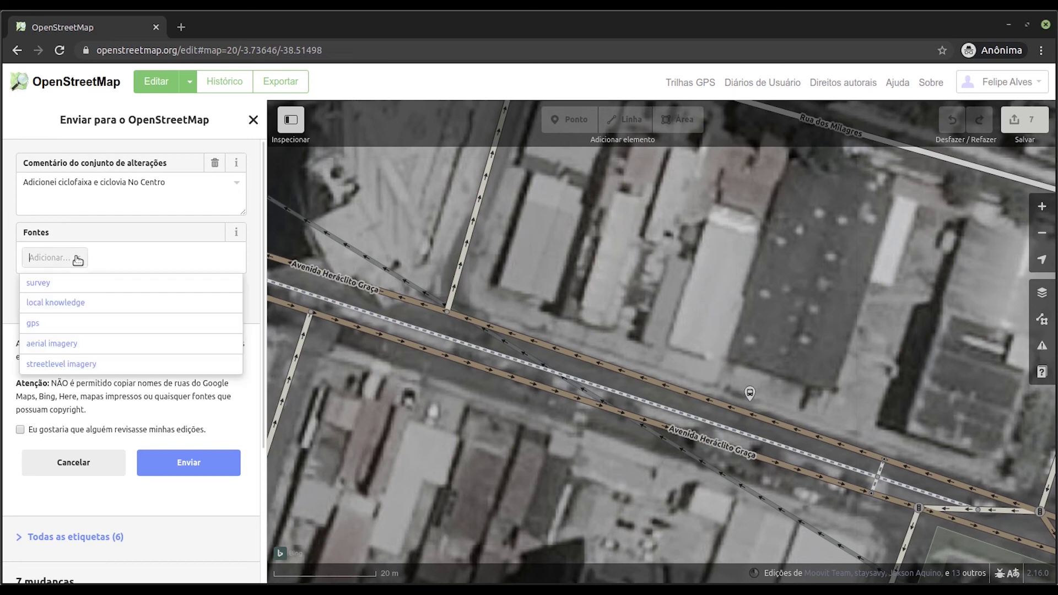
{"action": "left_click", "coordinate": [43, 286]}
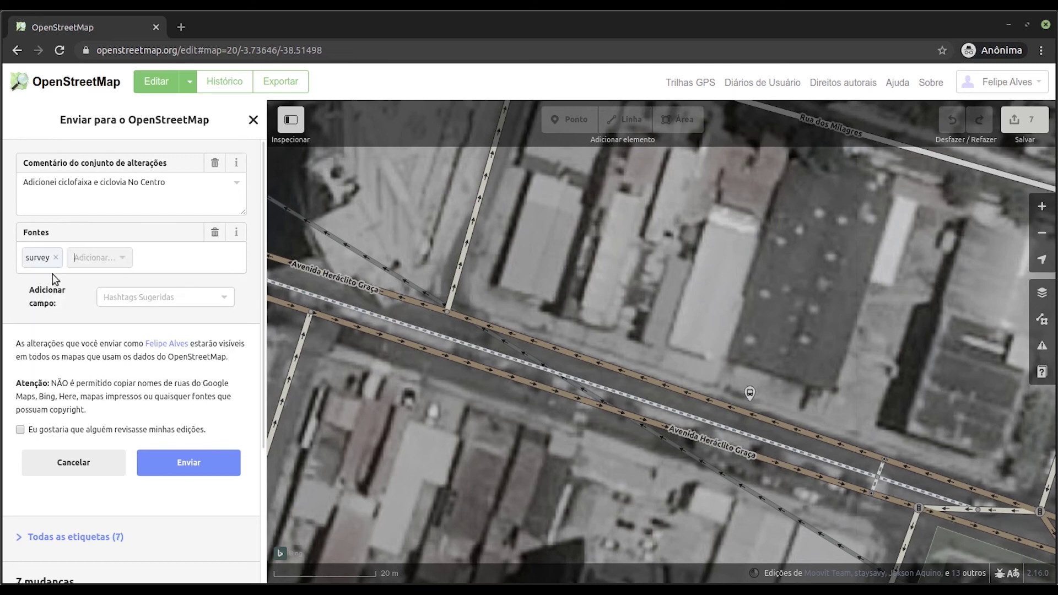